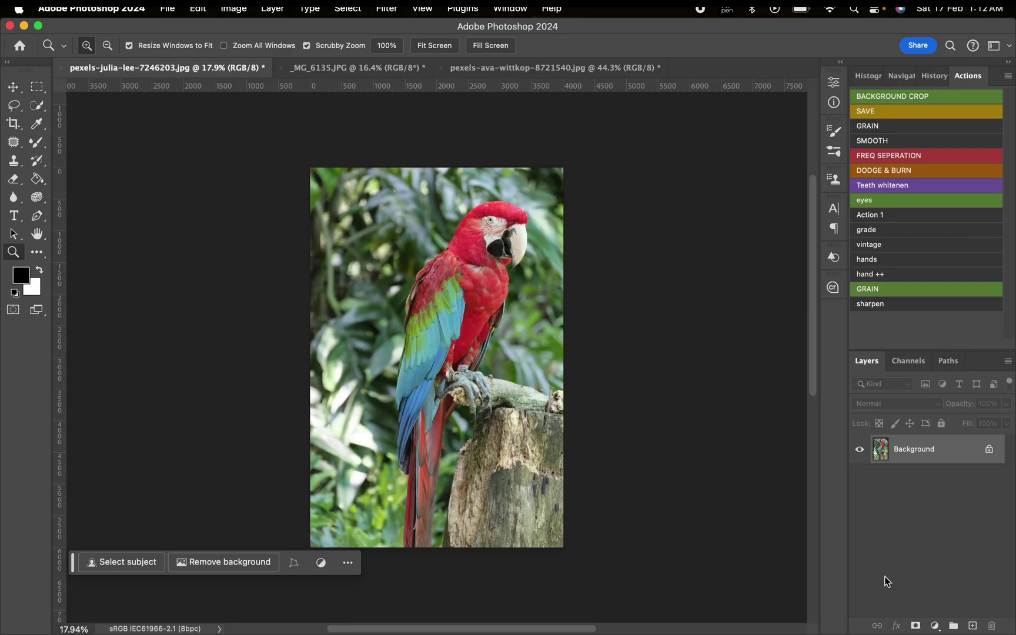
Step: Duplicate the parrot layer and apply the FS PRESET CC 04 preset in Camera Raw
key(super+j)
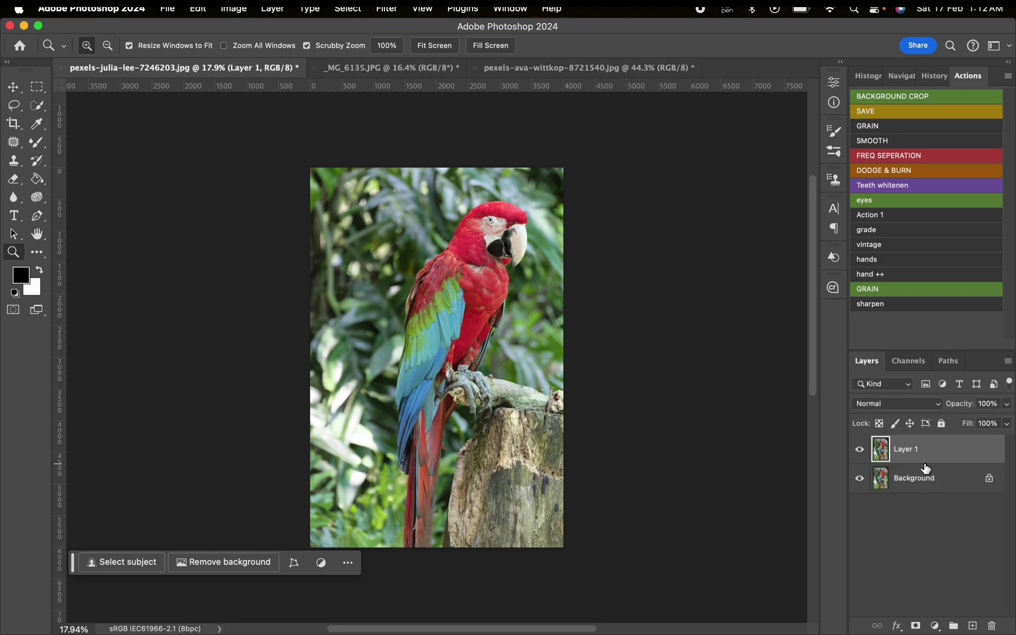
click(390, 9)
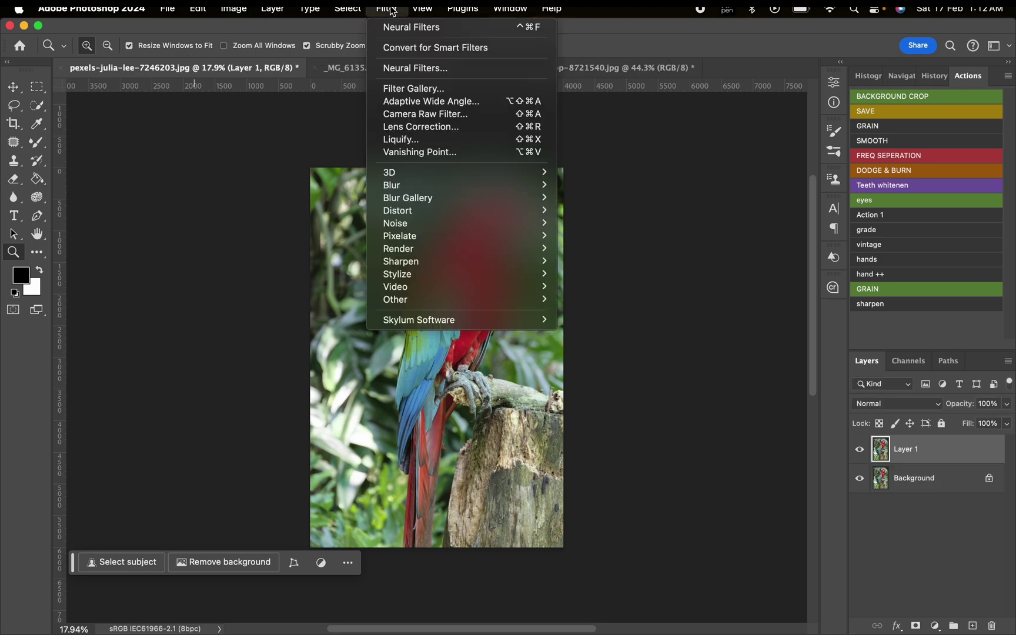
click(442, 116)
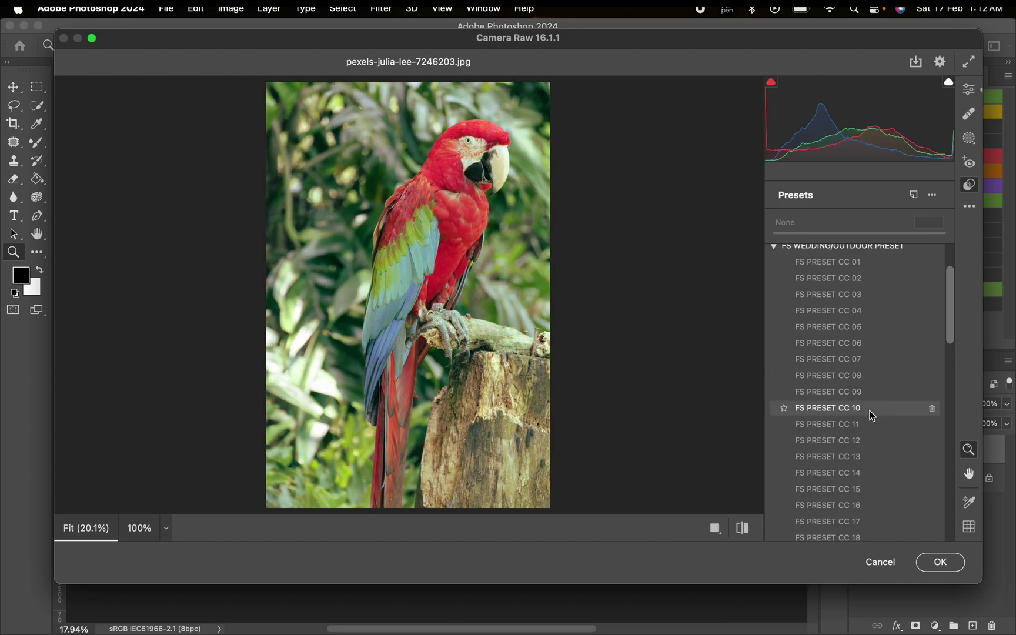
click(823, 313)
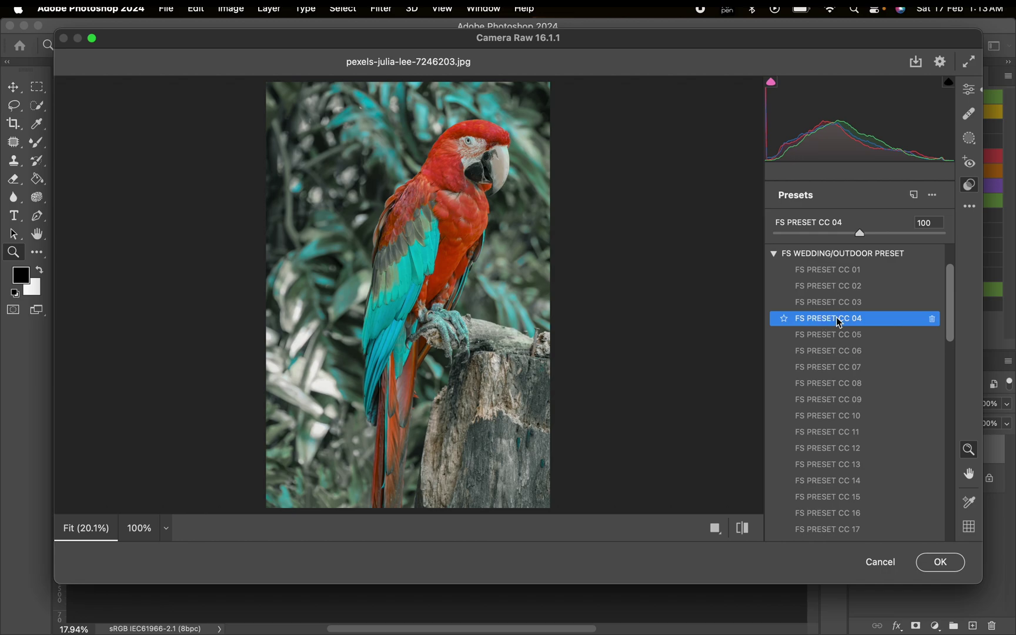
Step: In Camera Raw's Edit panel, apply Lens Blur and raise Blur Amount to 98
key(e)
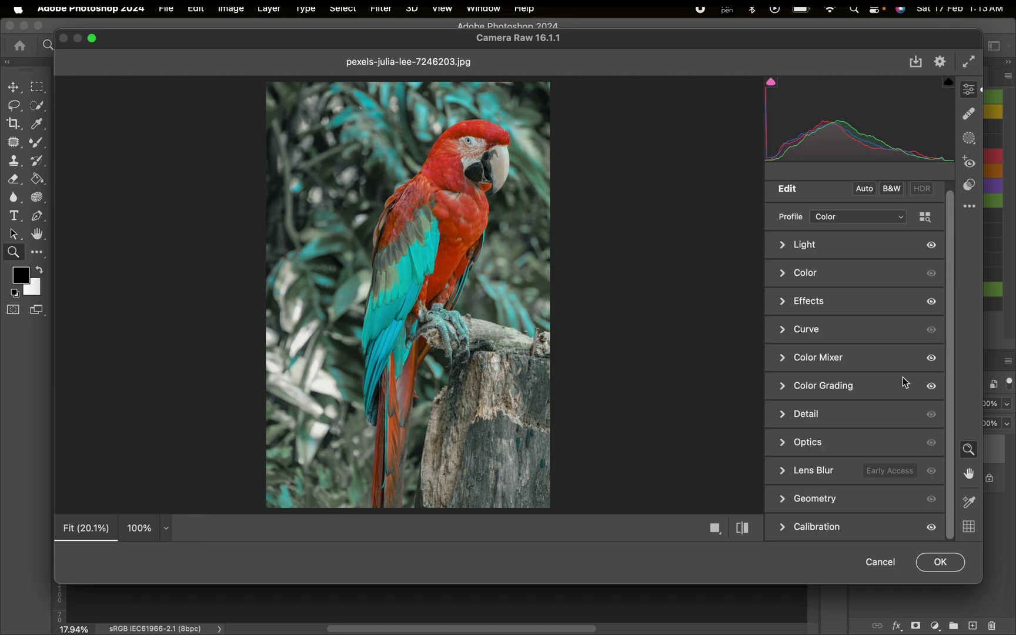
click(786, 474)
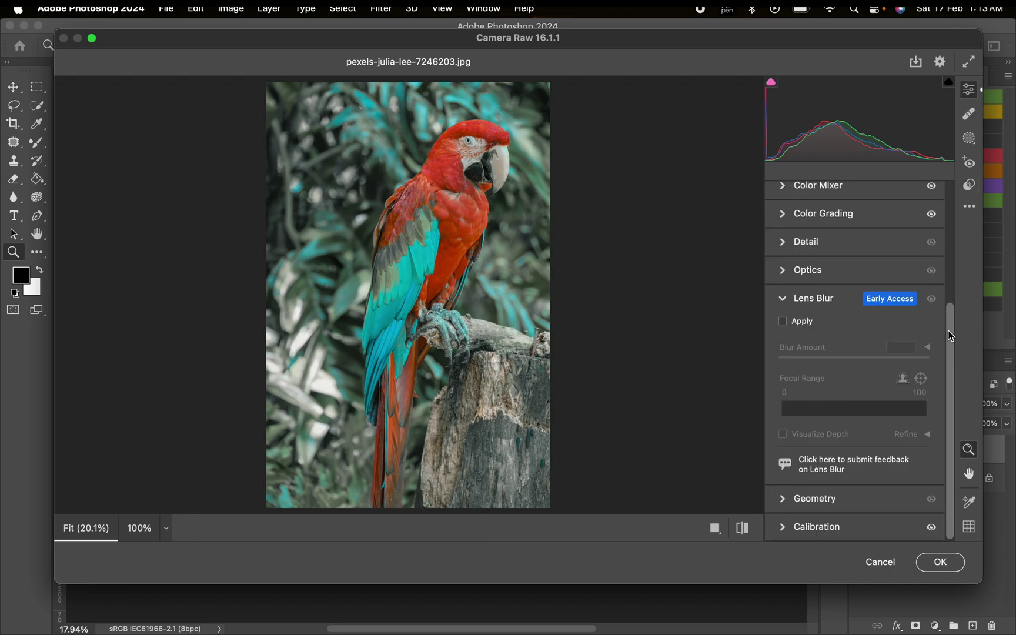
drag(947, 336, 953, 324)
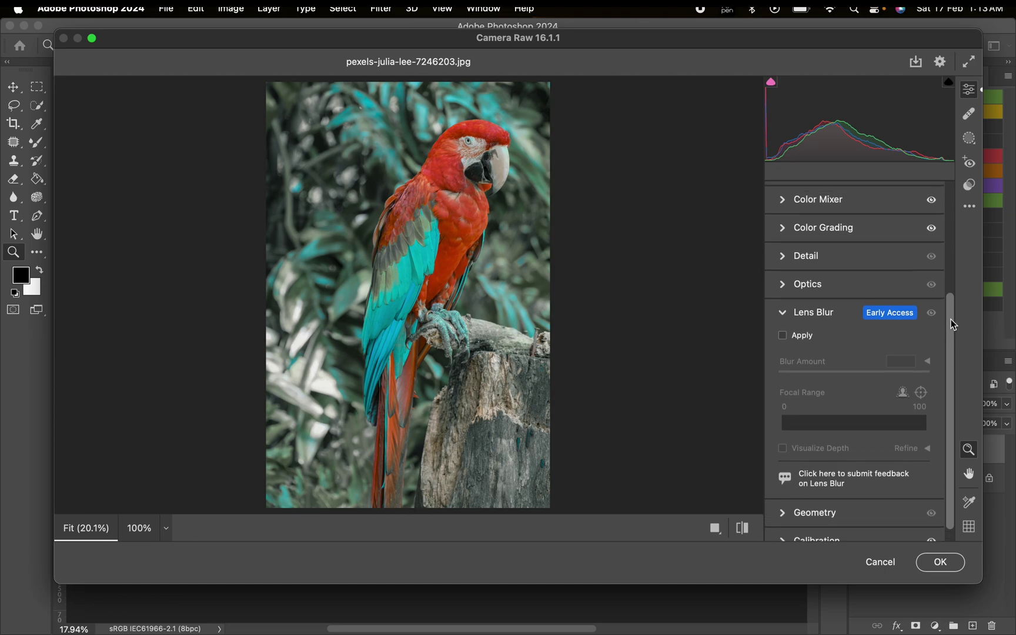
click(783, 339)
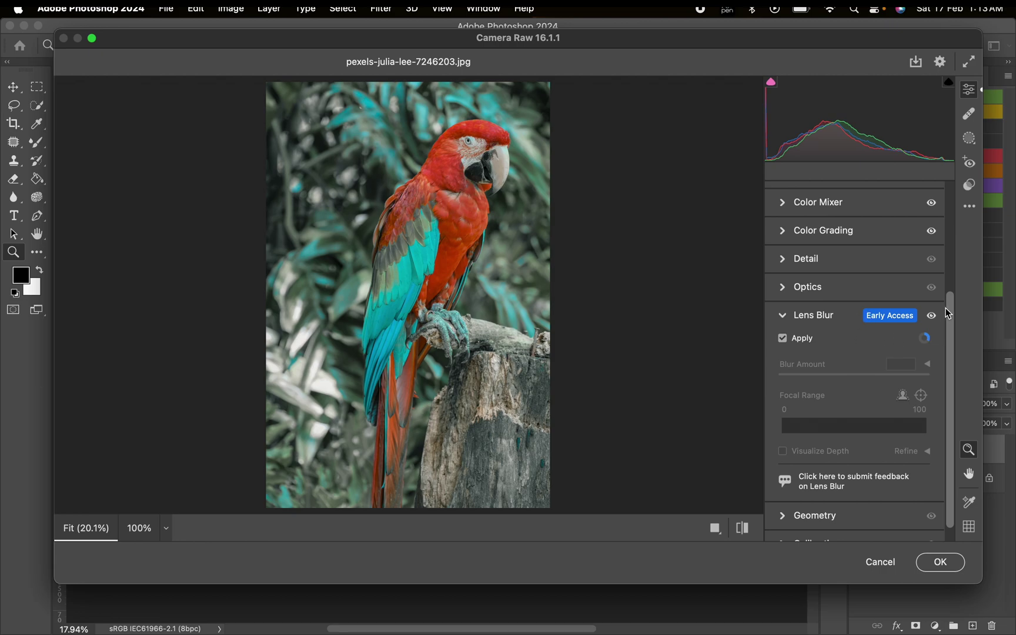
scroll(953, 323, down, 3)
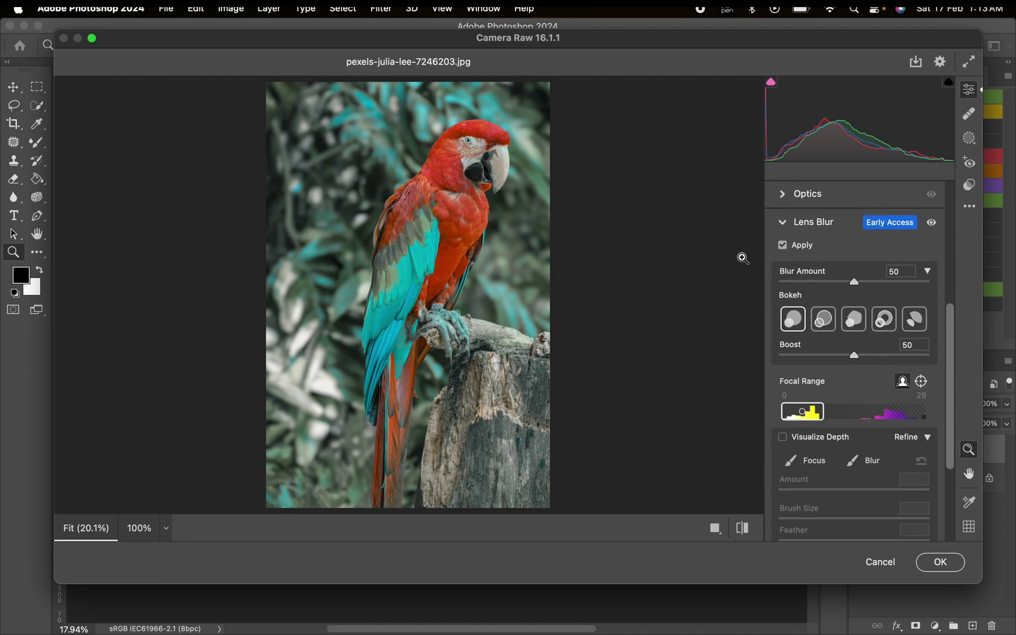
drag(856, 284, 926, 280)
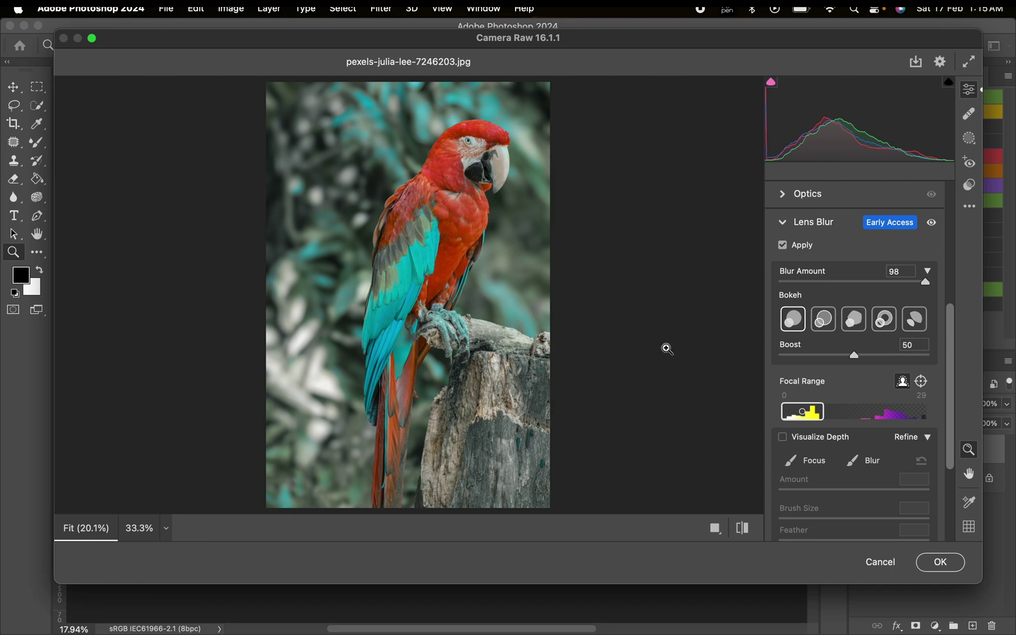
scroll(871, 395, down, 1)
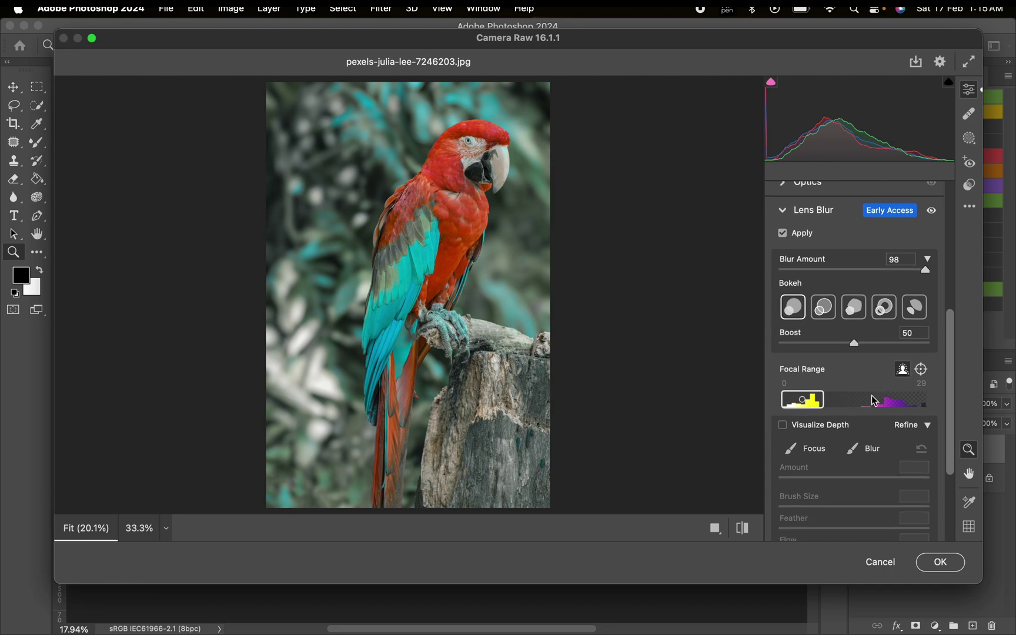
Step: Try the Focus and Blur brushes, then set Bubble bokeh with Boost 62 and close Camera Raw
click(810, 449)
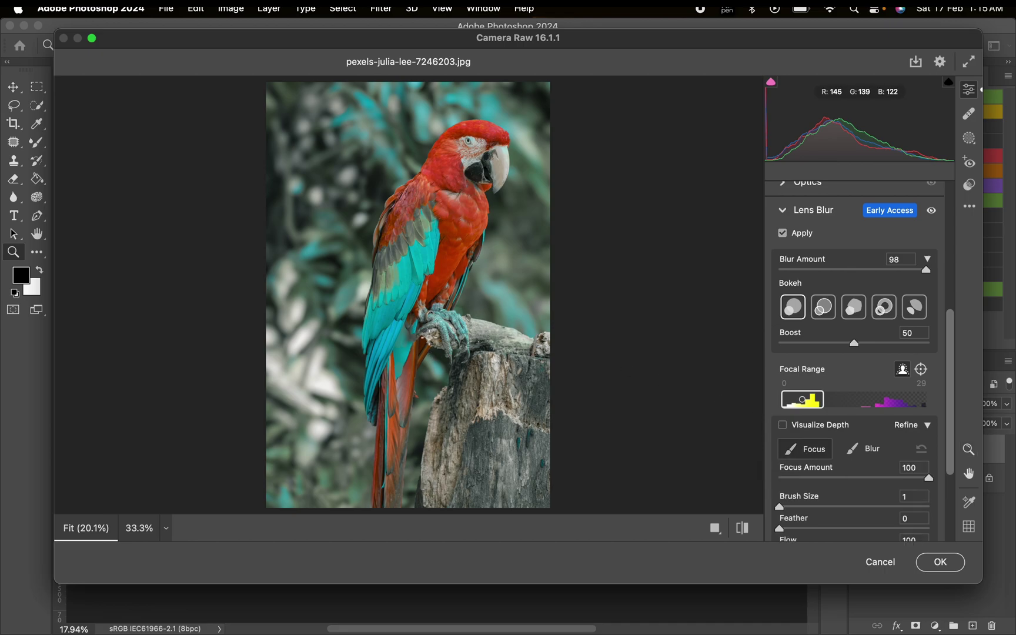
scroll(847, 377, down, 4)
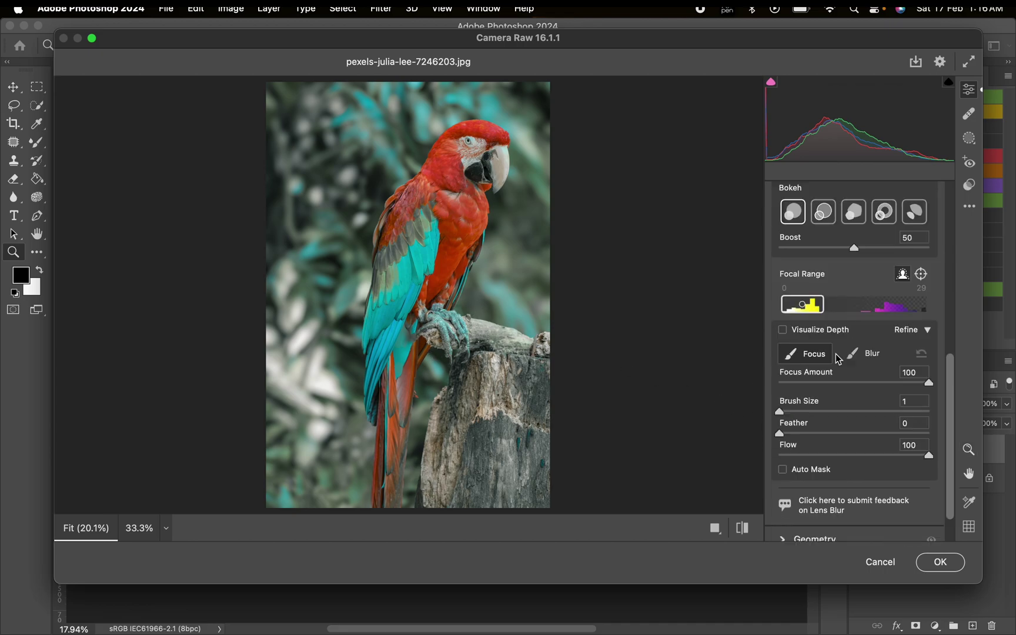
click(867, 354)
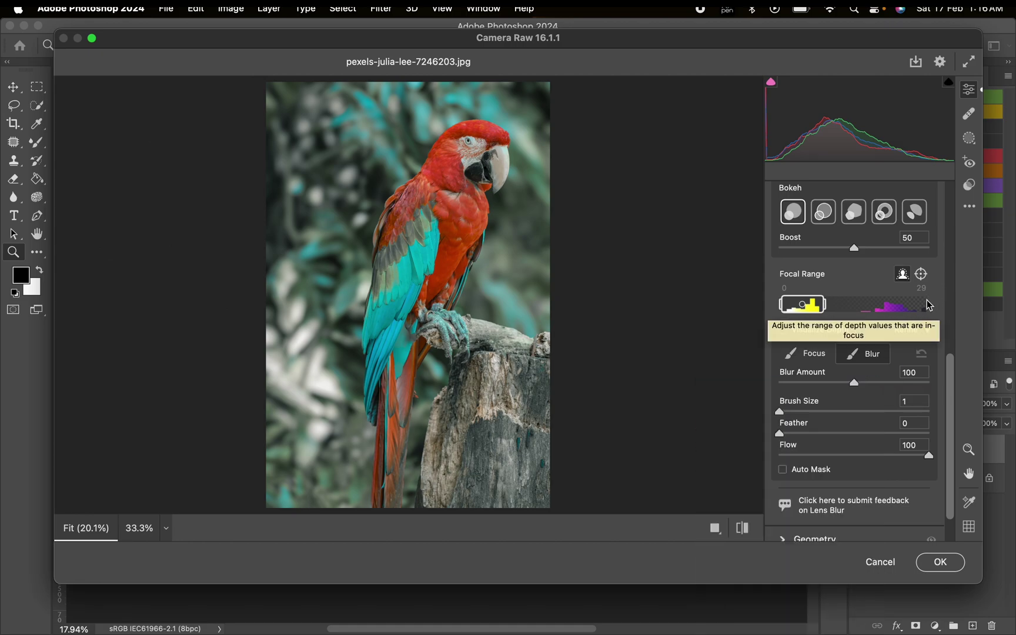
drag(948, 370, 949, 319)
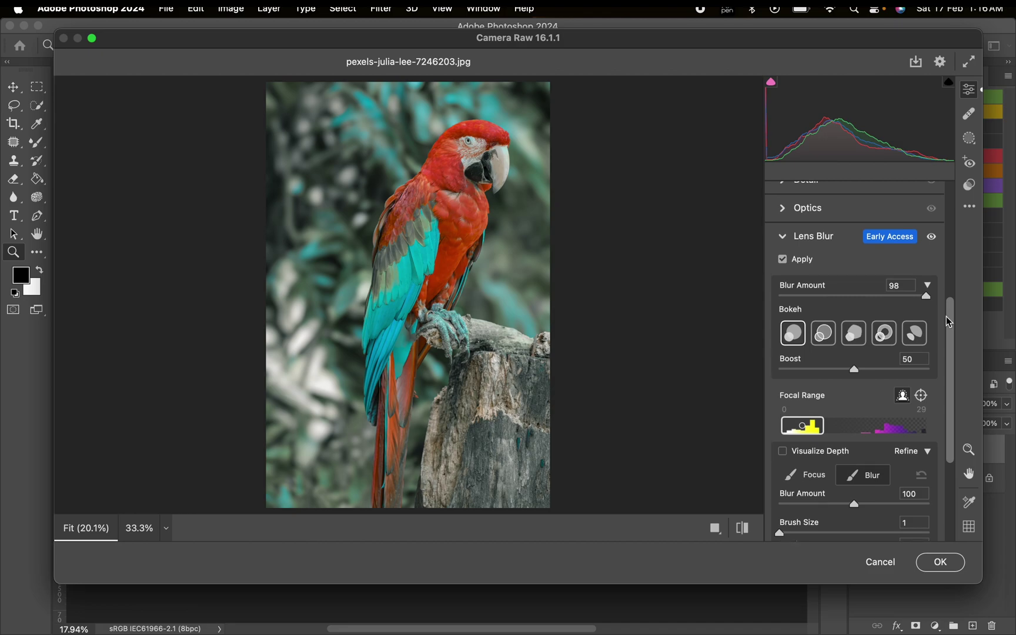
click(813, 331)
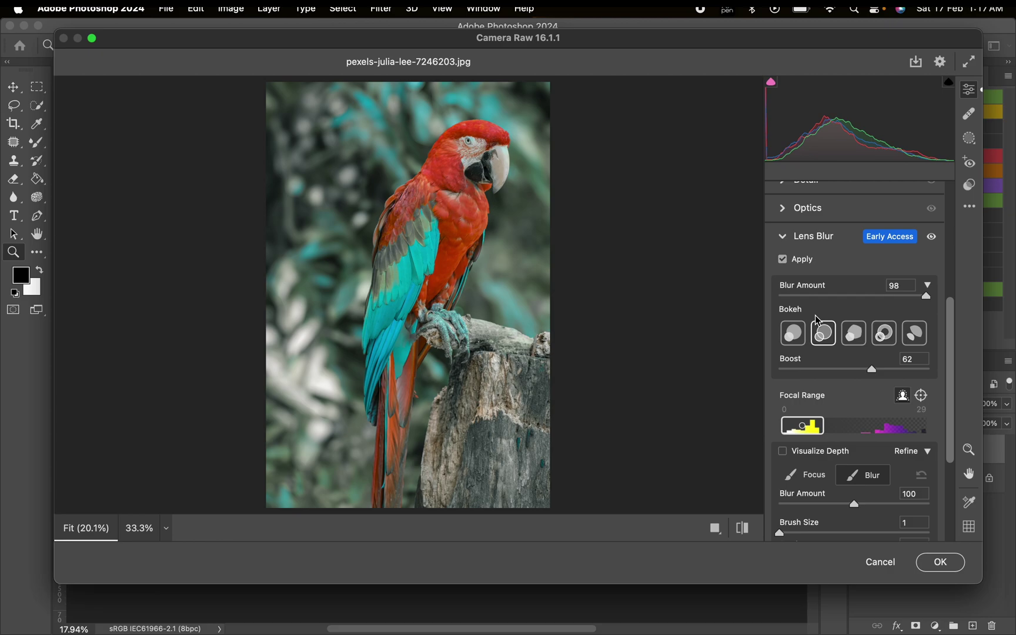
key(Escape)
Step: Show Layer 1, switch to _MG_6135.JPG, zoom on the face, and cancel Camera Raw
click(859, 449)
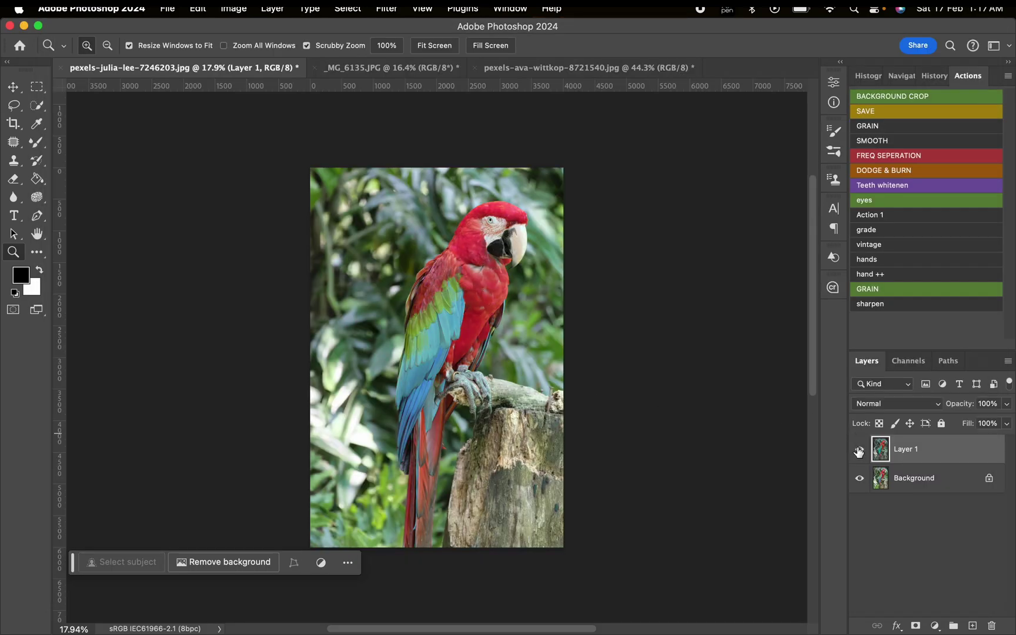
click(368, 68)
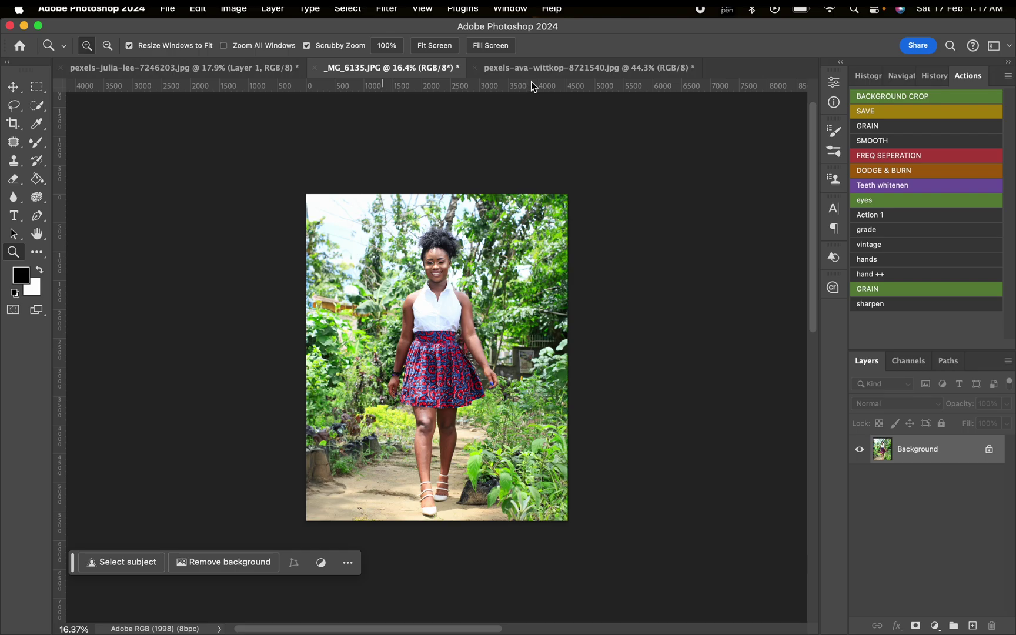
drag(418, 285, 466, 250)
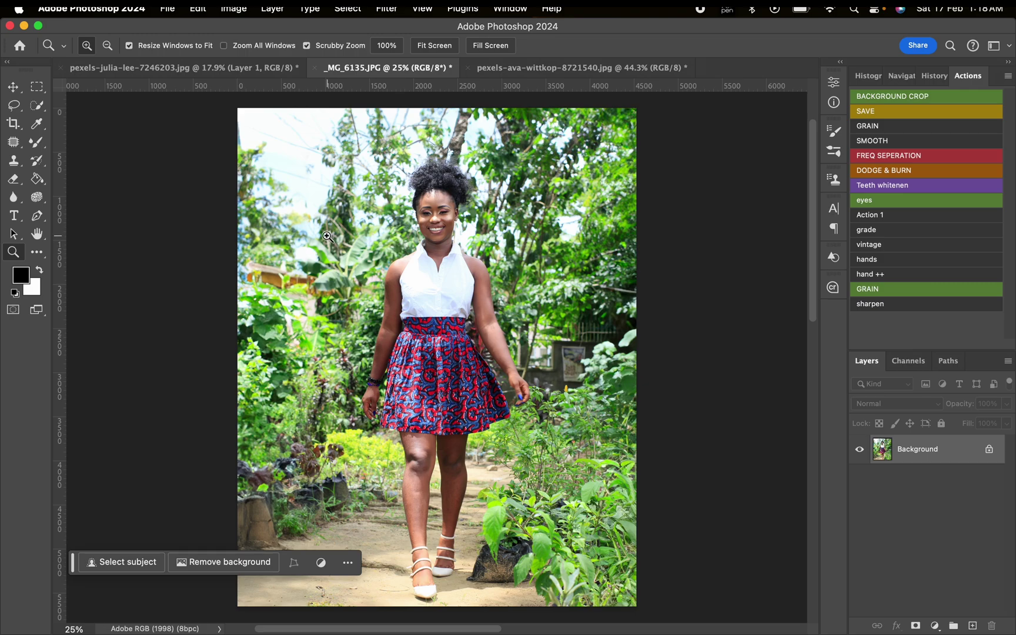
key(super+shift+a)
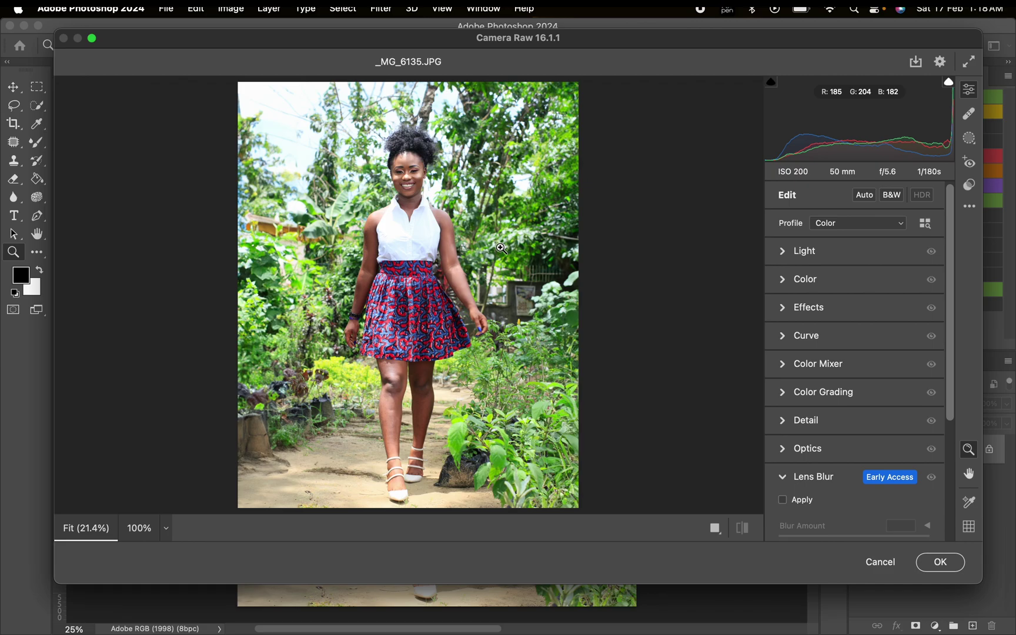
click(874, 562)
Step: Select the woman with Select Subject and zoom in on her arm and waist
click(348, 16)
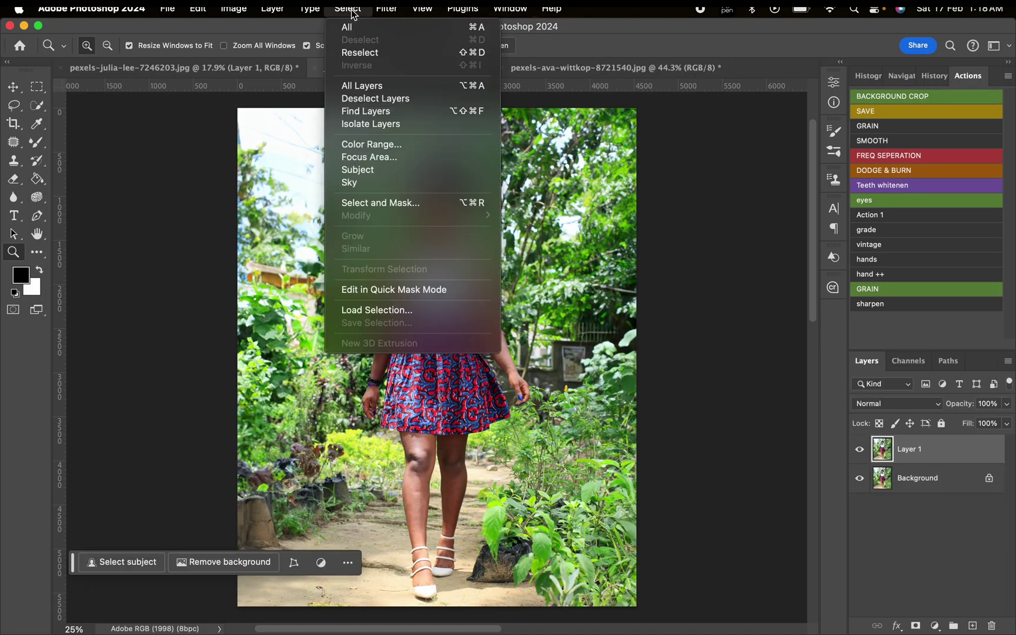
click(385, 173)
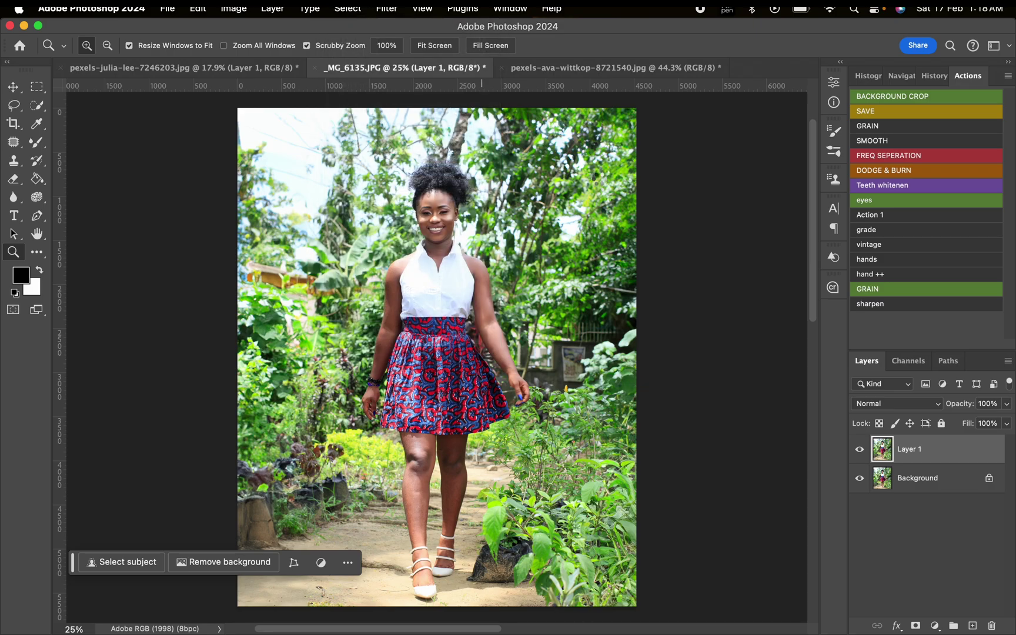
drag(466, 318, 566, 262)
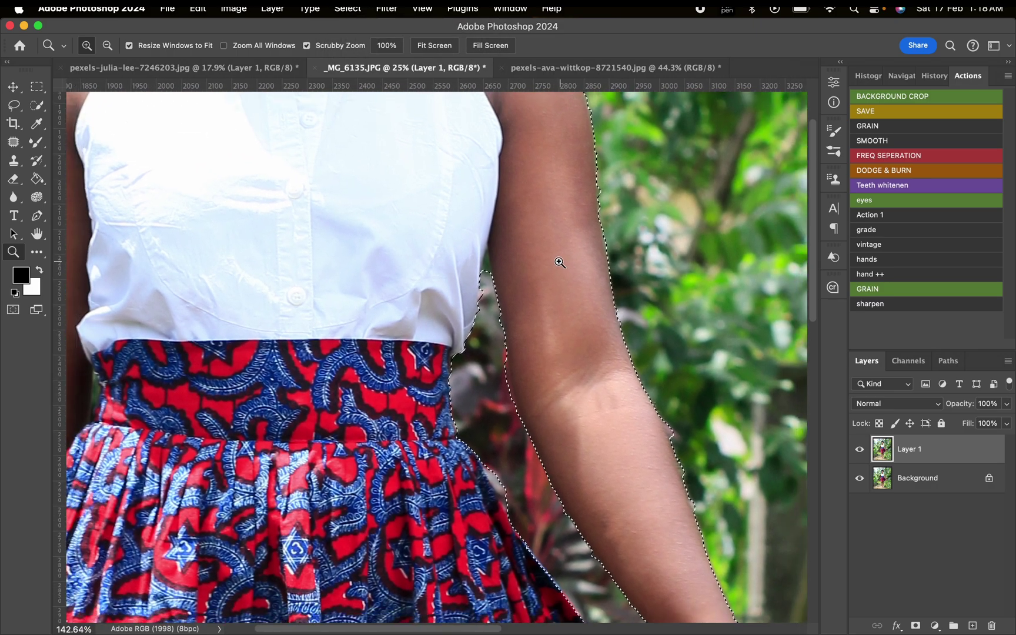
drag(560, 263, 551, 261)
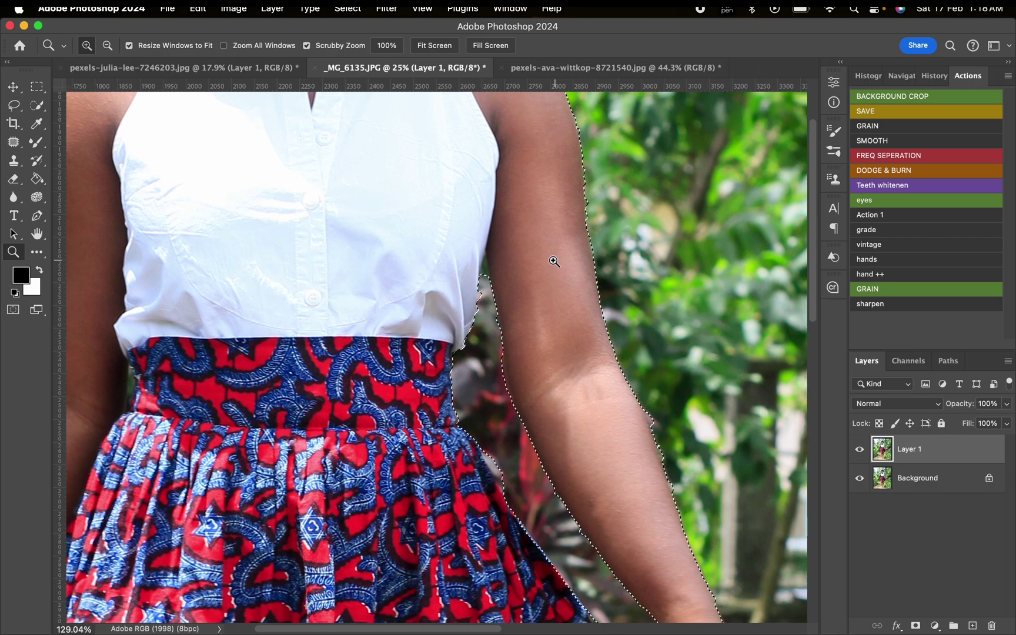
Step: Add a sliver along the arm edge to the selection with the Polygonal Lasso
click(22, 109)
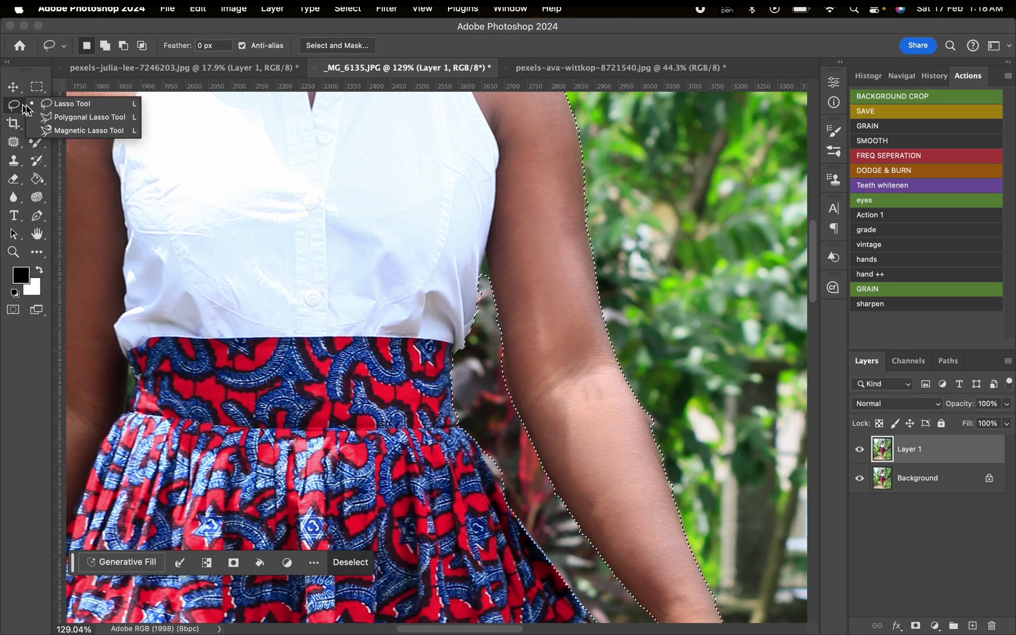
click(77, 121)
scroll(262, 204, right, 5)
scroll(261, 204, up, 3)
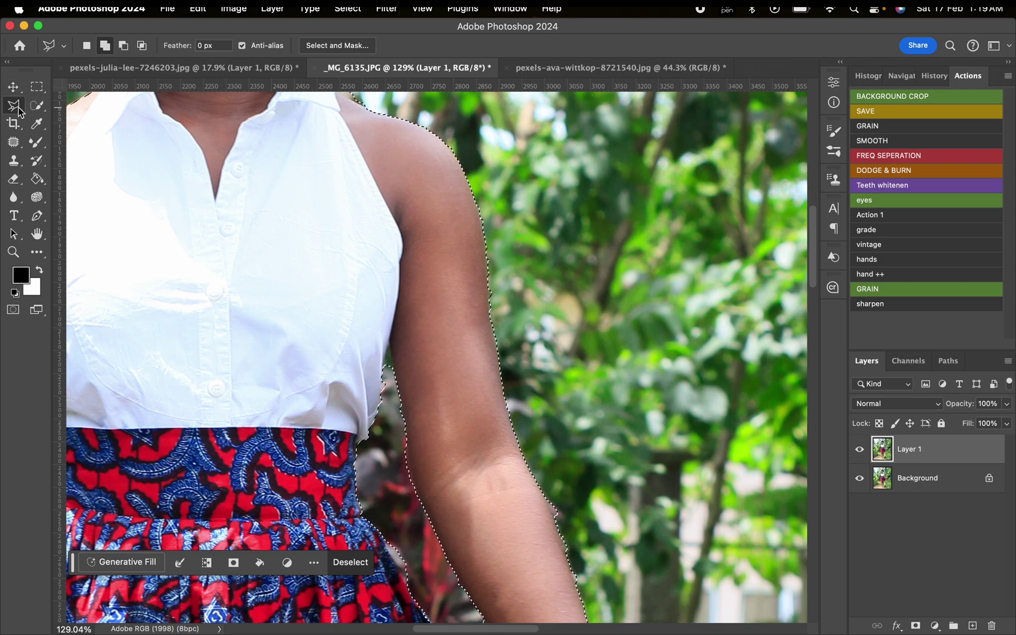
click(486, 250)
click(492, 316)
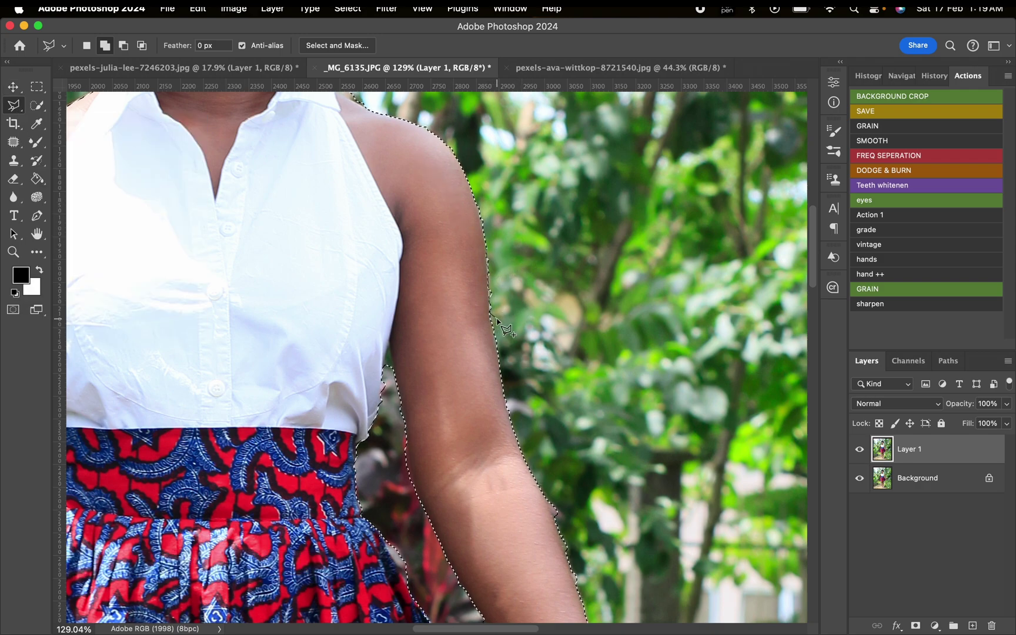
double_click(511, 254)
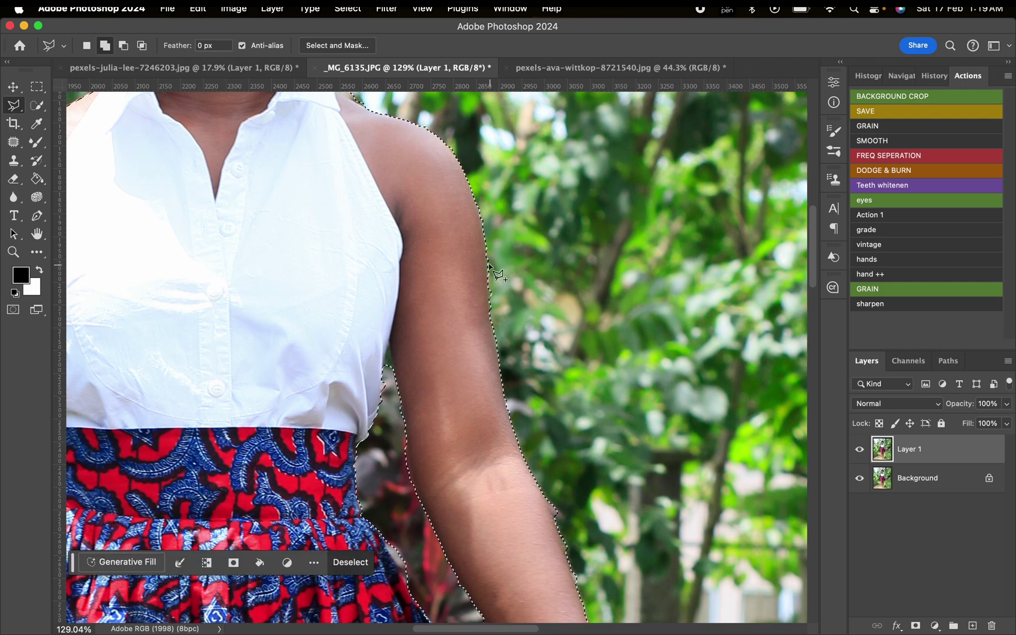
Step: Subtract a sliver along the forearm edge and fit the photo on screen
key(alt)
scroll(582, 324, down, 5)
click(583, 329)
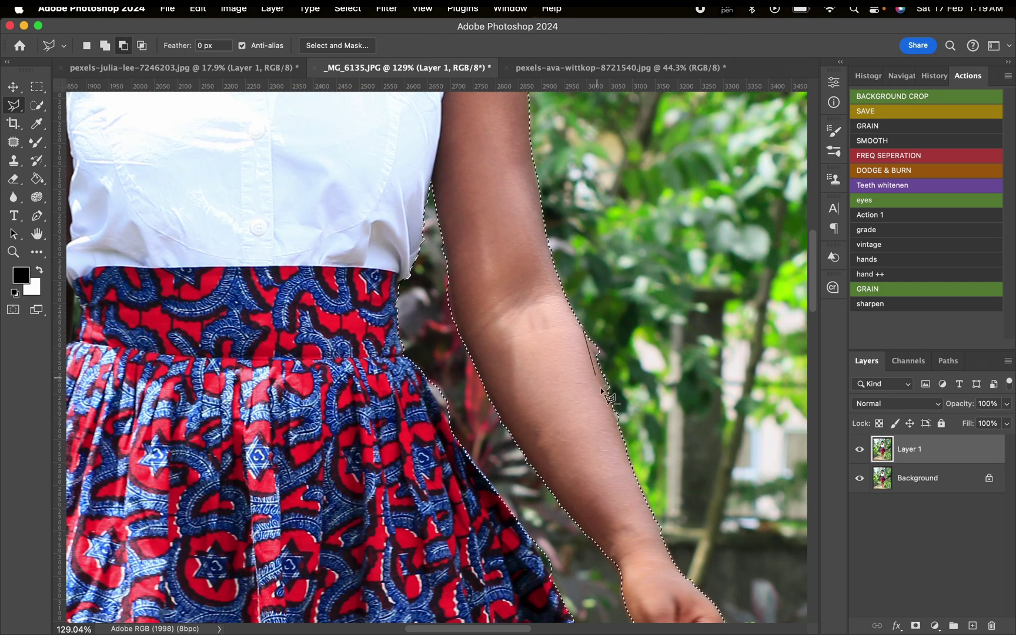
click(617, 422)
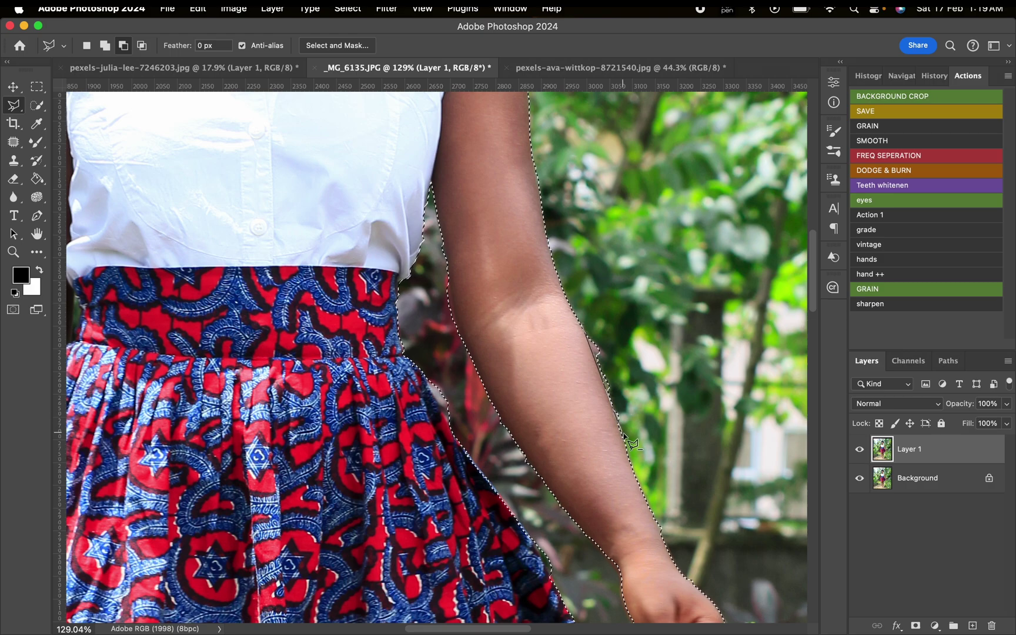
double_click(607, 297)
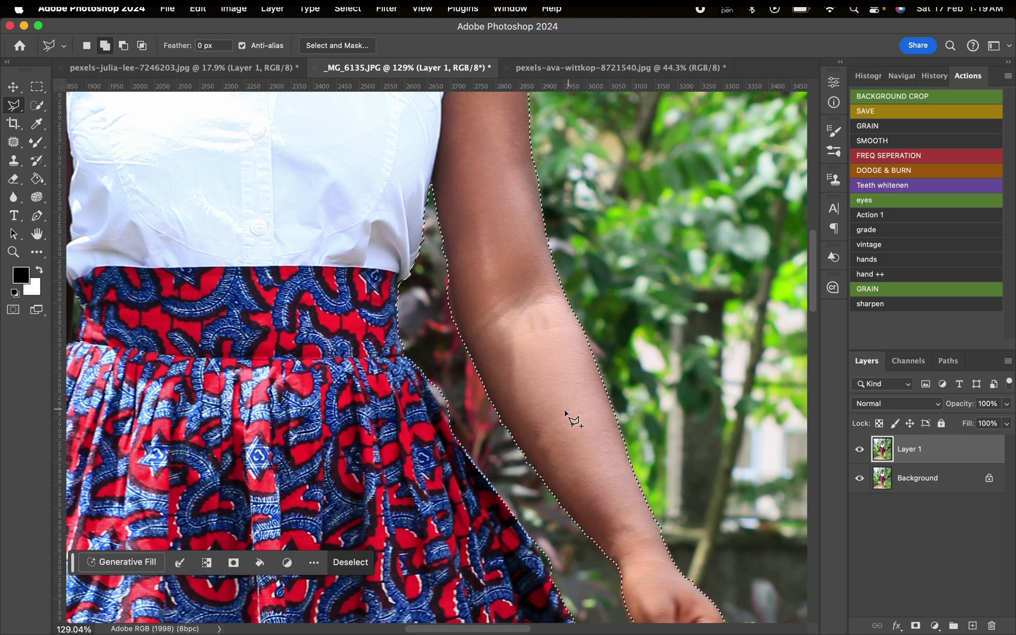
key(z)
key(super+0)
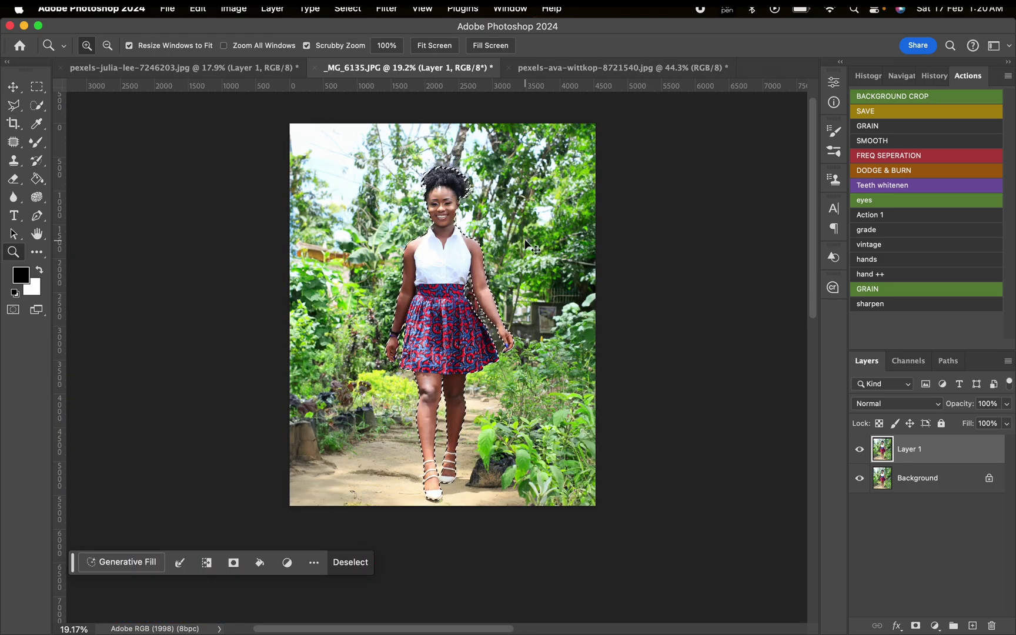
Step: Copy and paste the woman onto a new Layer 2 and reload her outline as a selection
key(super+c)
key(super+v)
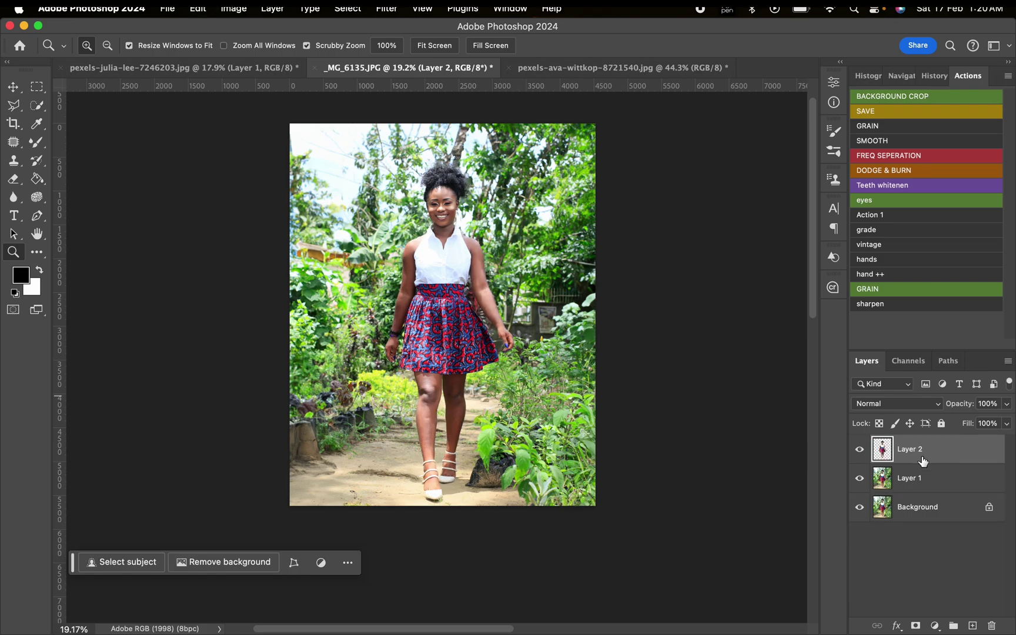
super+click(882, 452)
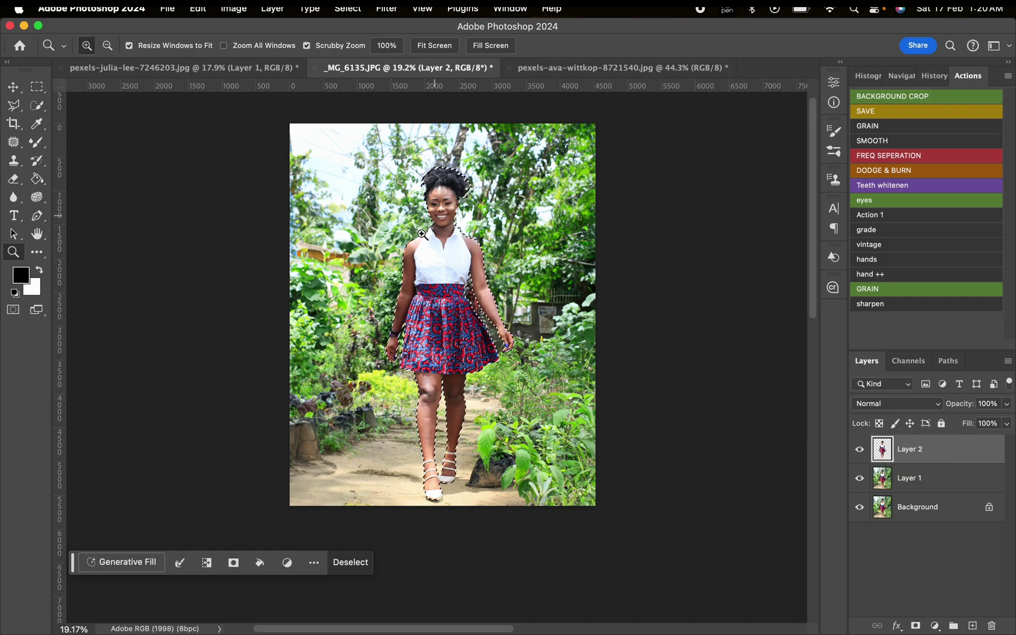
key(m)
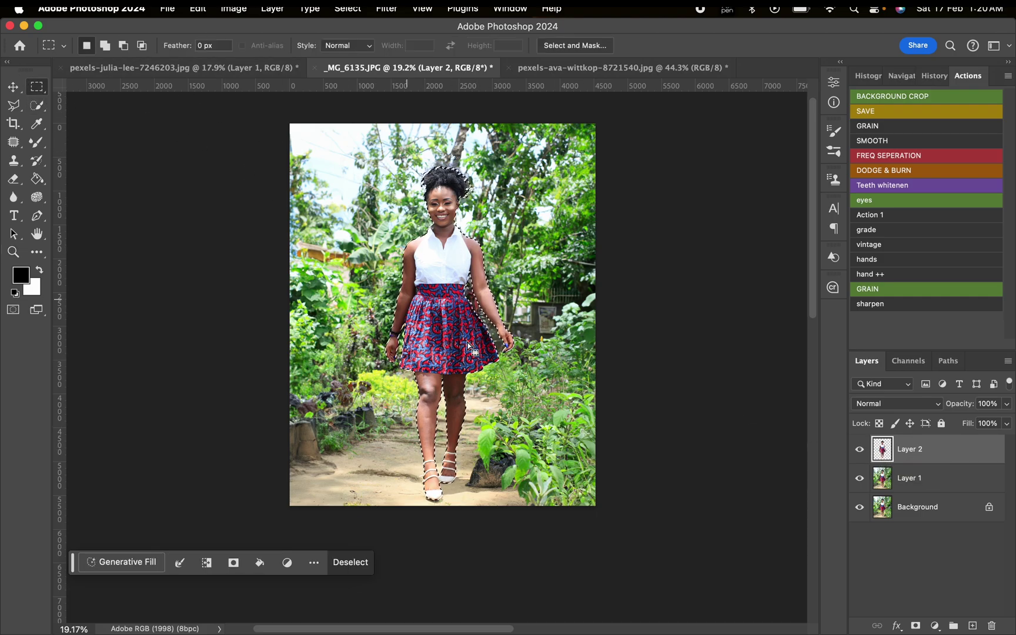
click(347, 9)
Step: Expand the selection by 12 pixels, check the leg edges at zoom, and make Layer 1 active
mouse_move(431, 217)
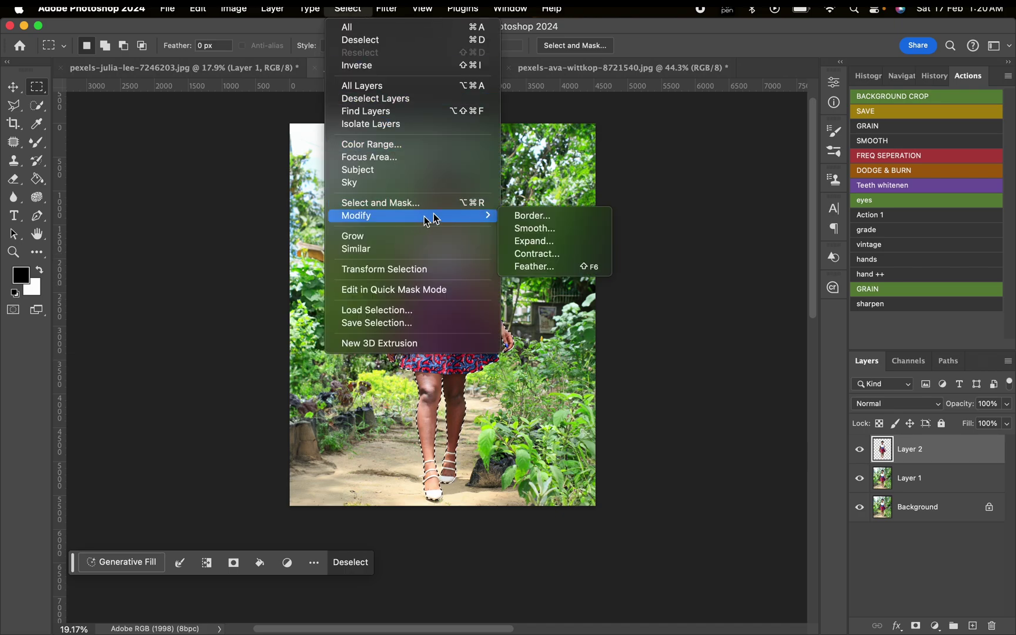
click(563, 245)
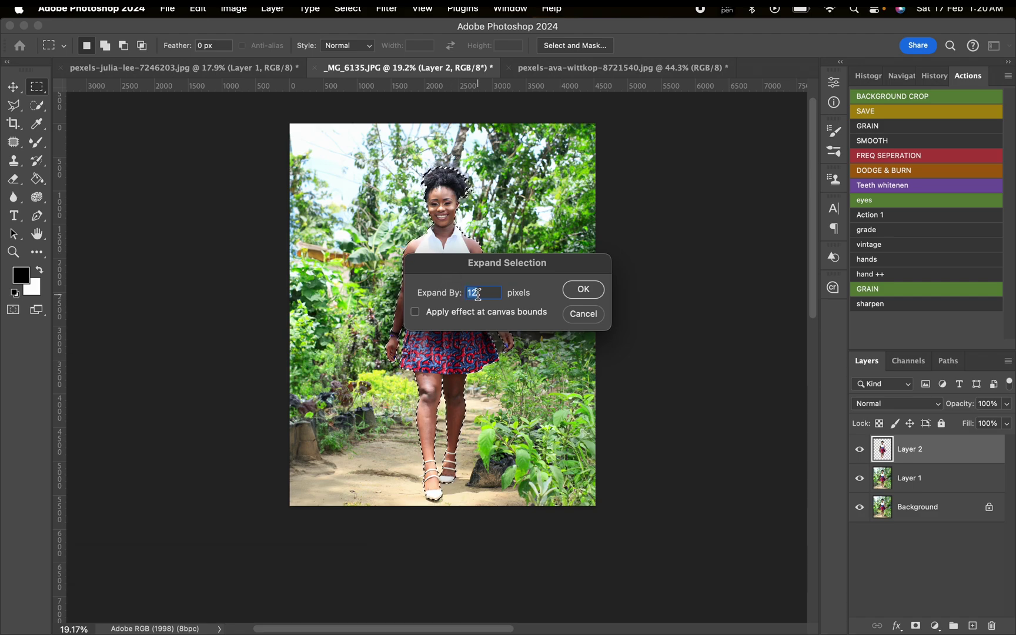
click(583, 289)
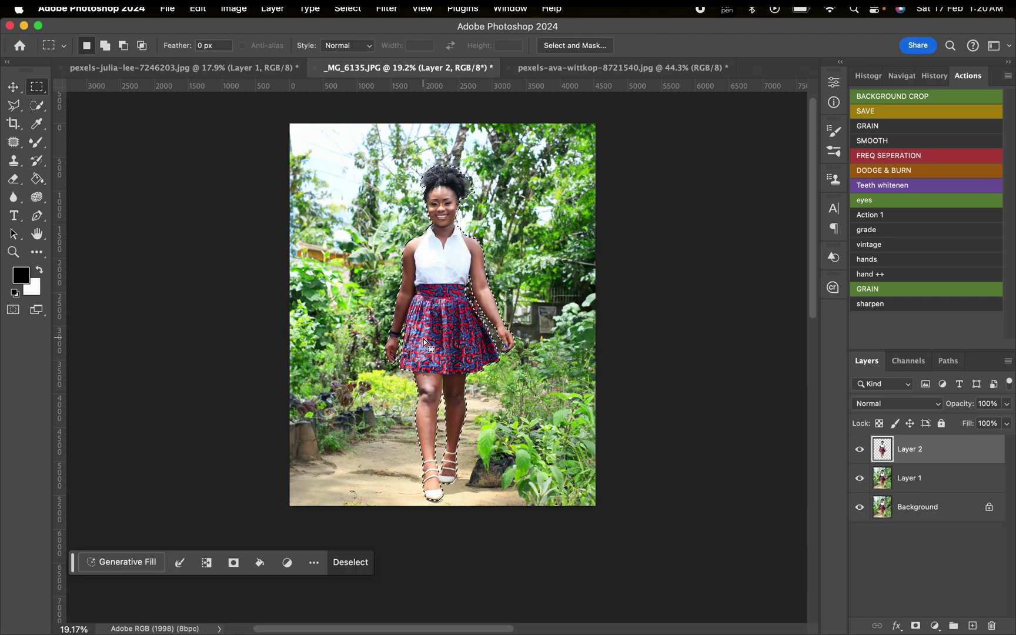
key(z)
drag(423, 438, 510, 419)
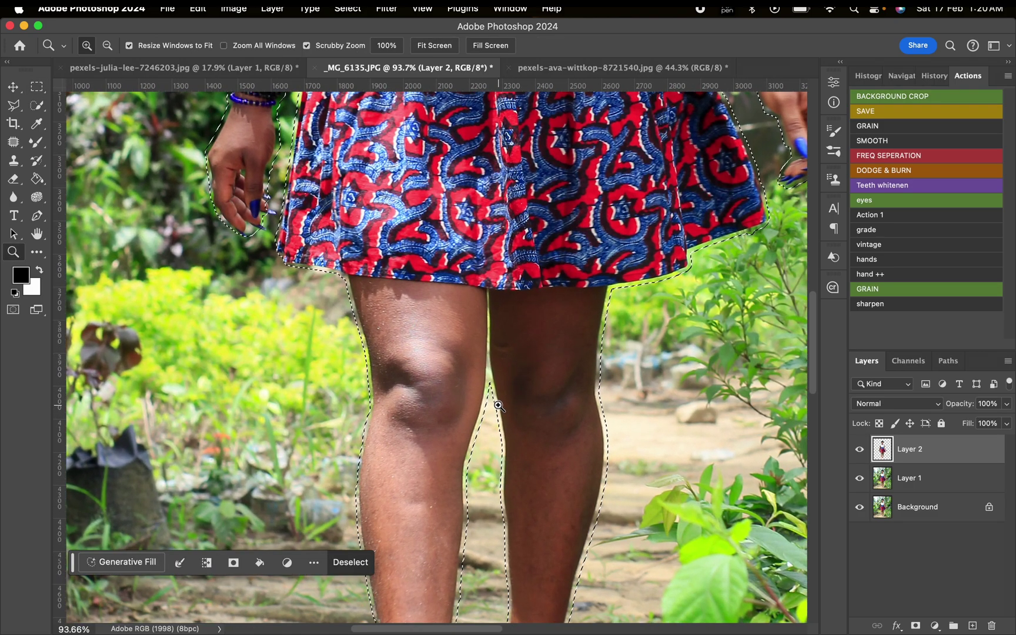
key(super+0)
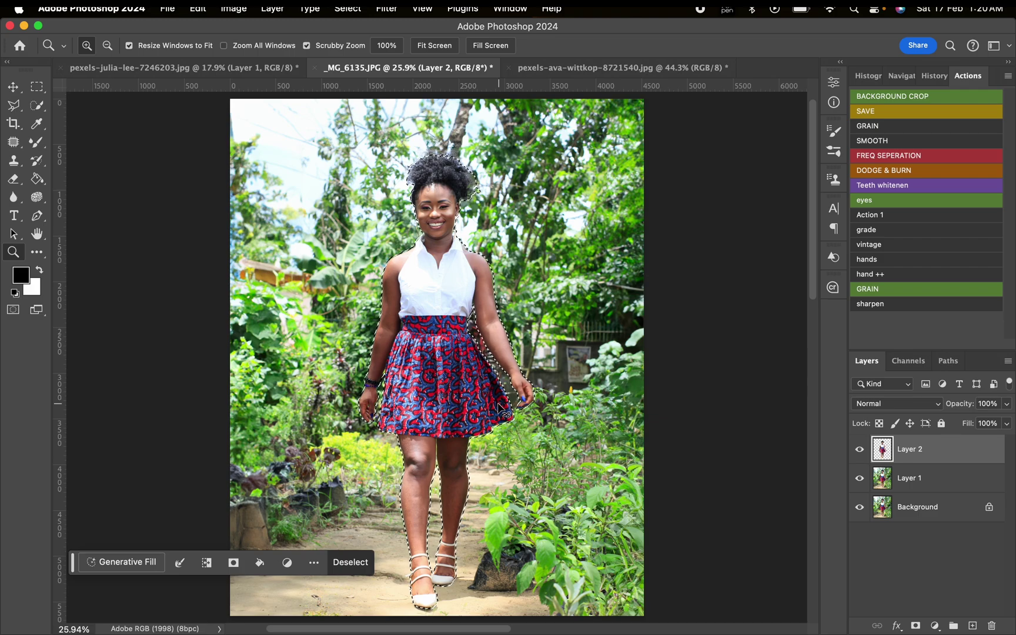
key(super+minus)
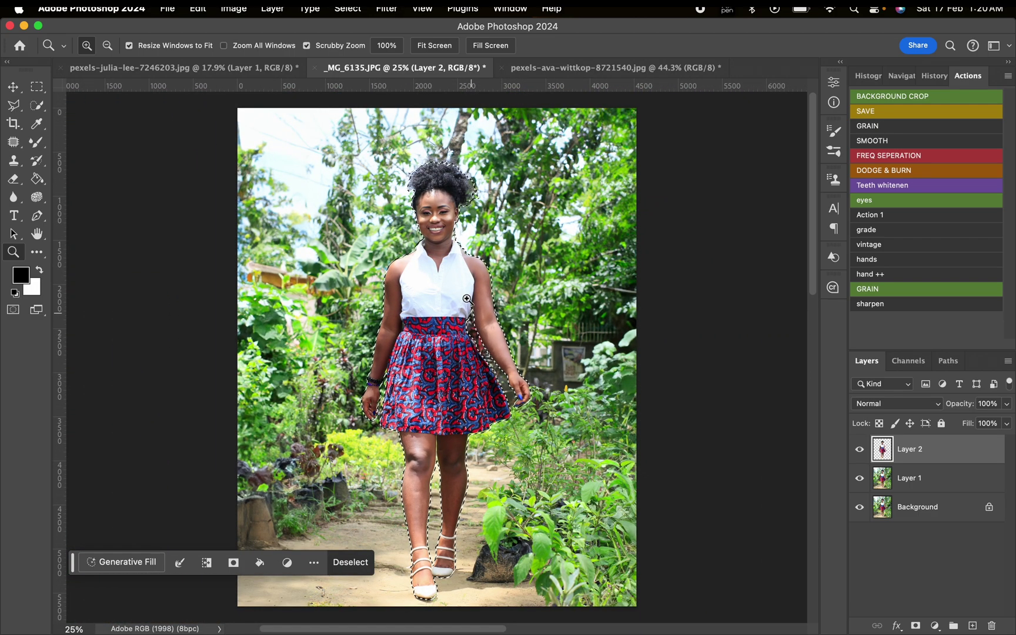
click(942, 479)
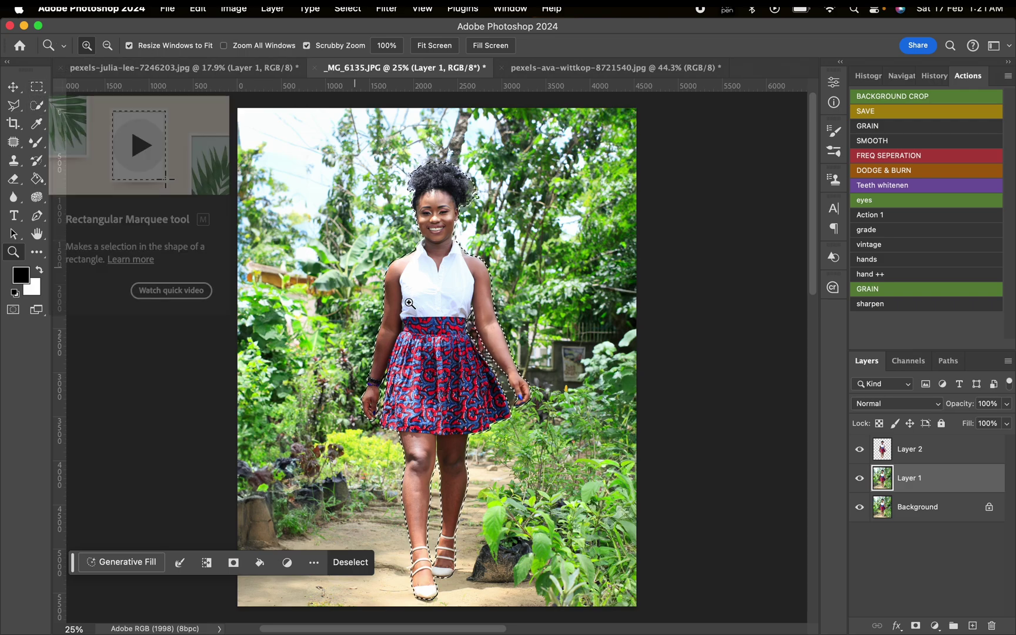
click(37, 87)
Step: Fill the selected woman's area on Layer 1 with Content-Aware contents
right_click(444, 319)
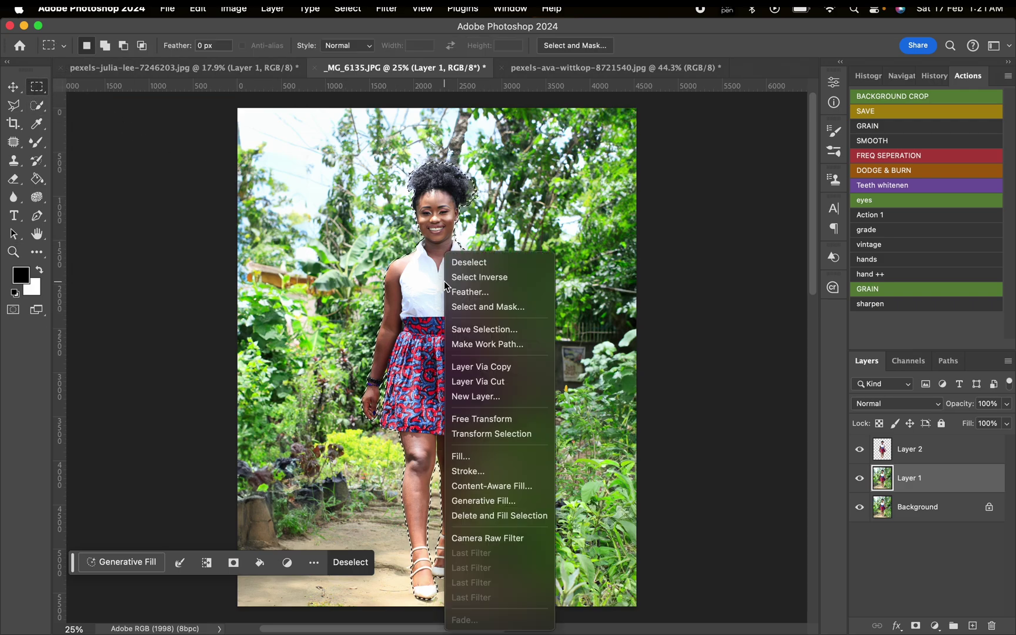
click(497, 458)
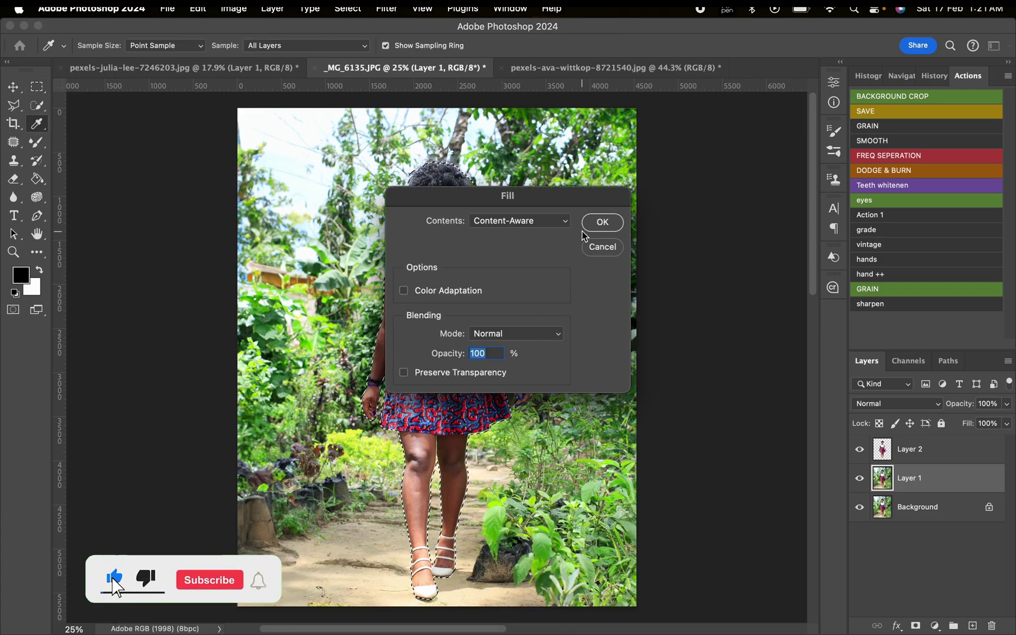
click(602, 222)
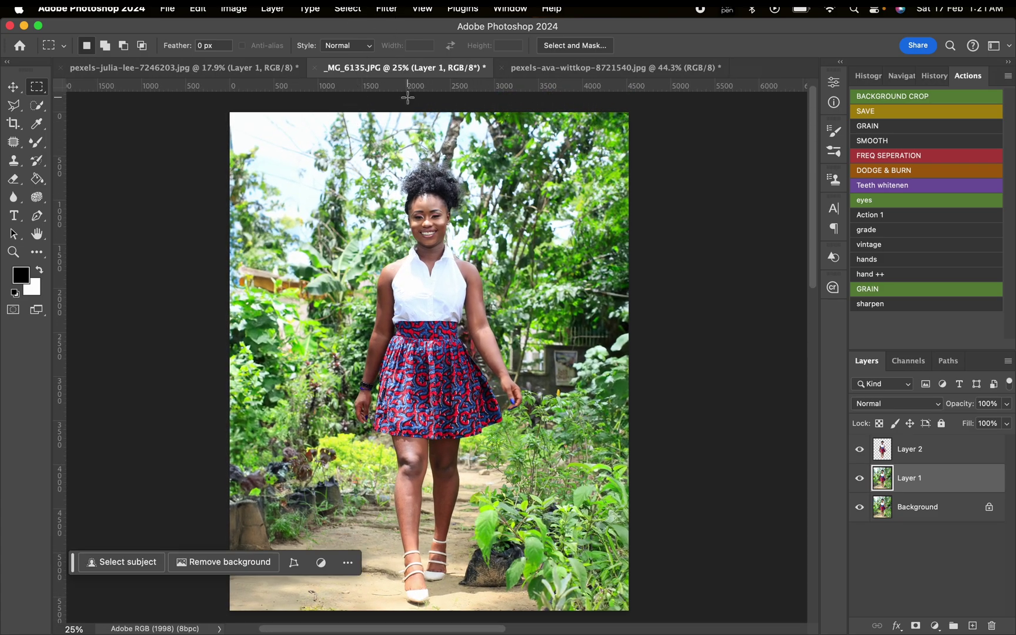
click(386, 8)
Step: Apply a 103 px Tilt-Shift blur with the sharp focus band moved down toward the knees
mouse_move(441, 200)
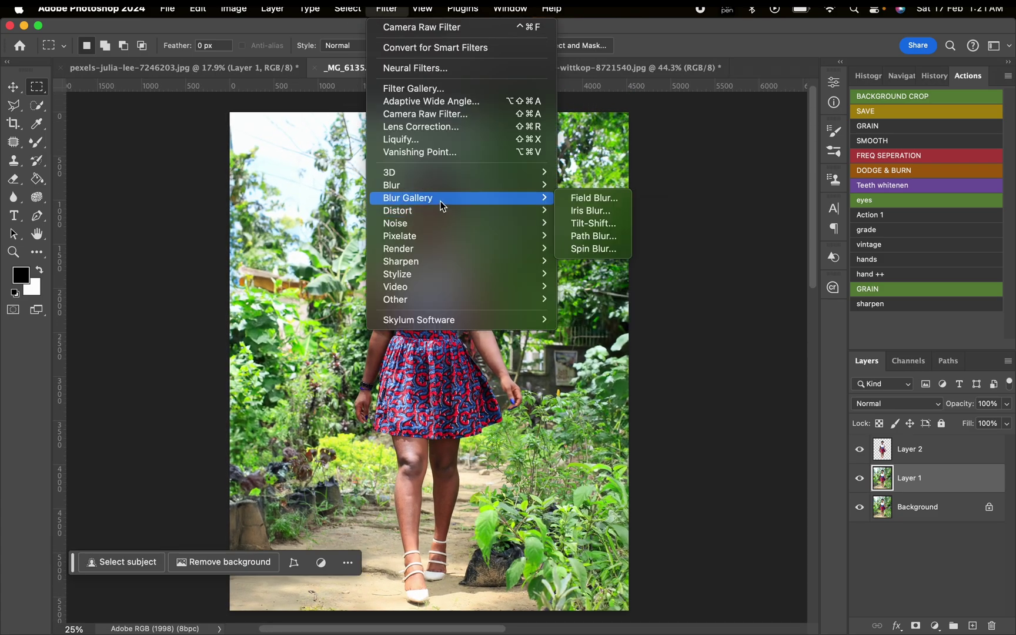
click(582, 226)
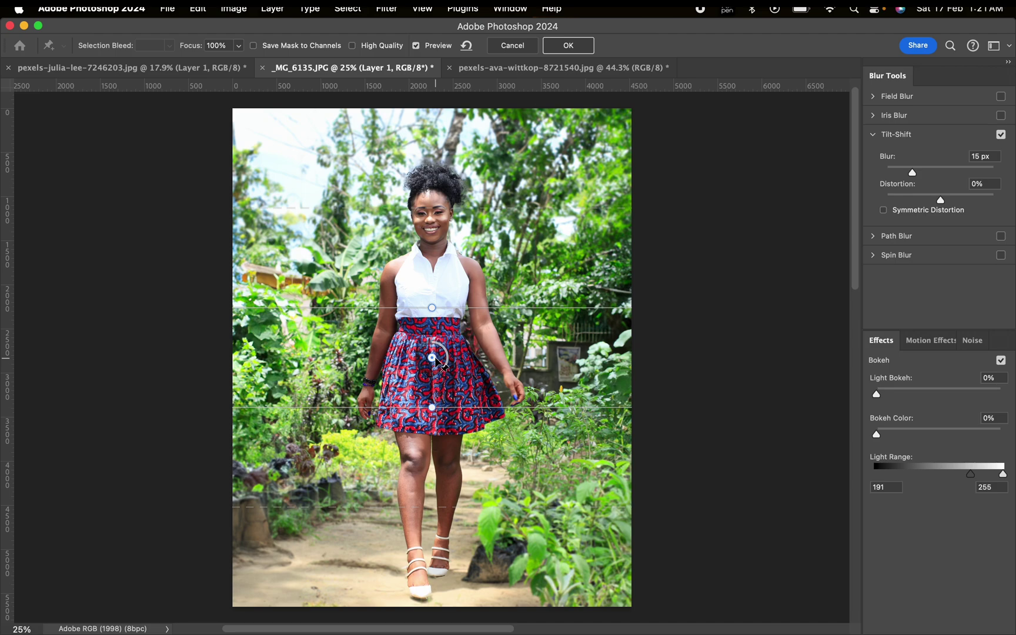
drag(437, 359, 412, 573)
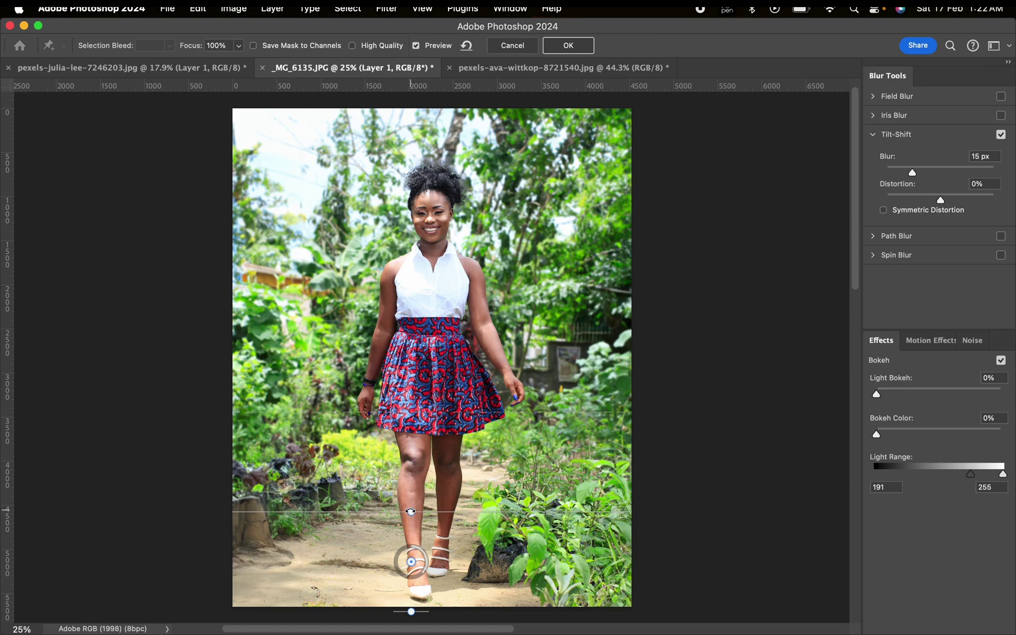
drag(462, 512, 465, 475)
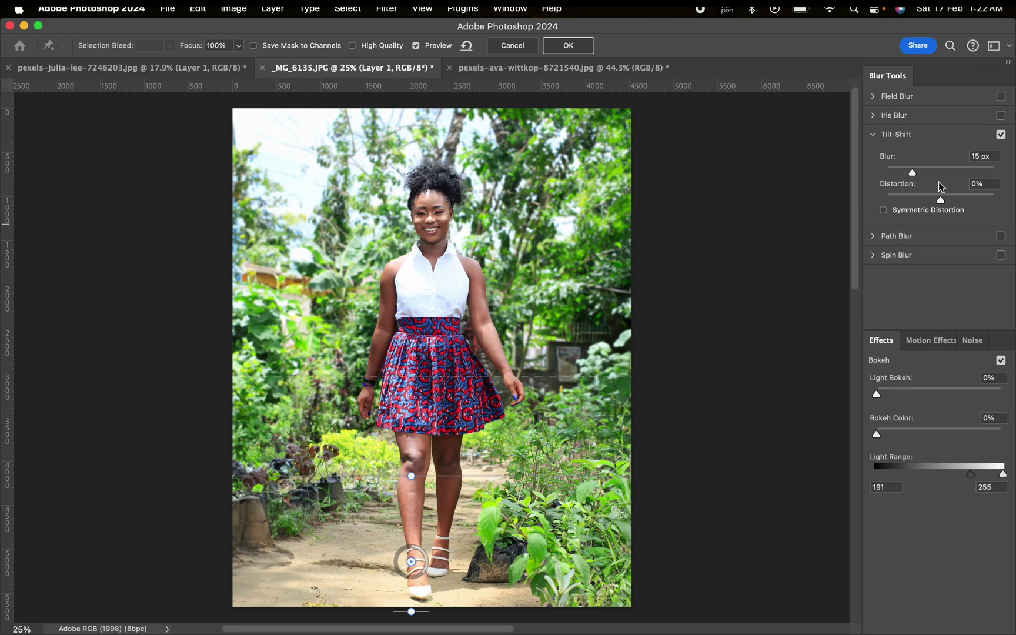
drag(913, 173, 944, 171)
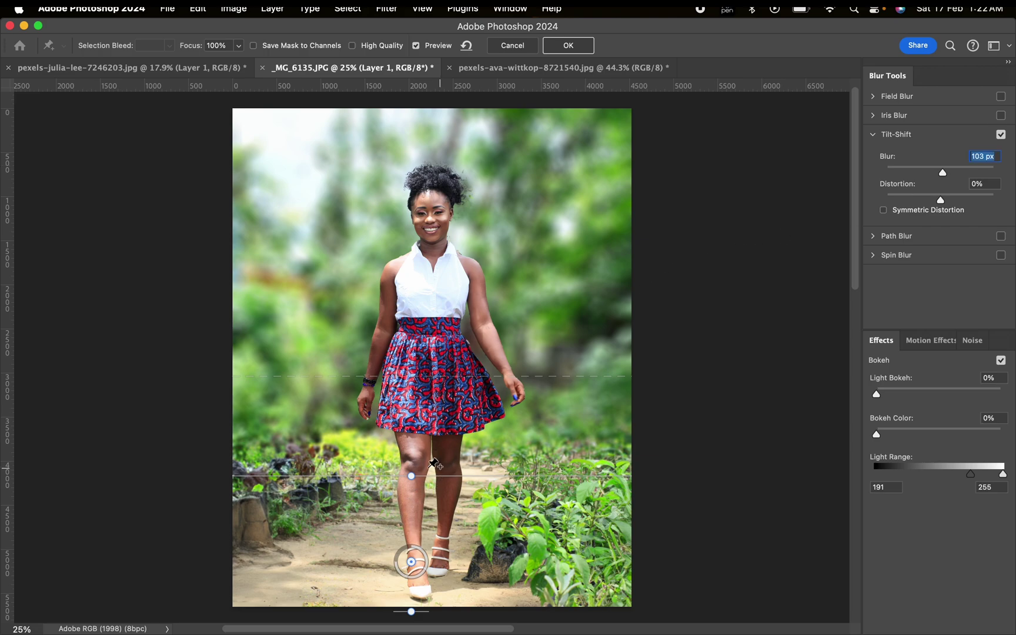
drag(445, 475, 444, 514)
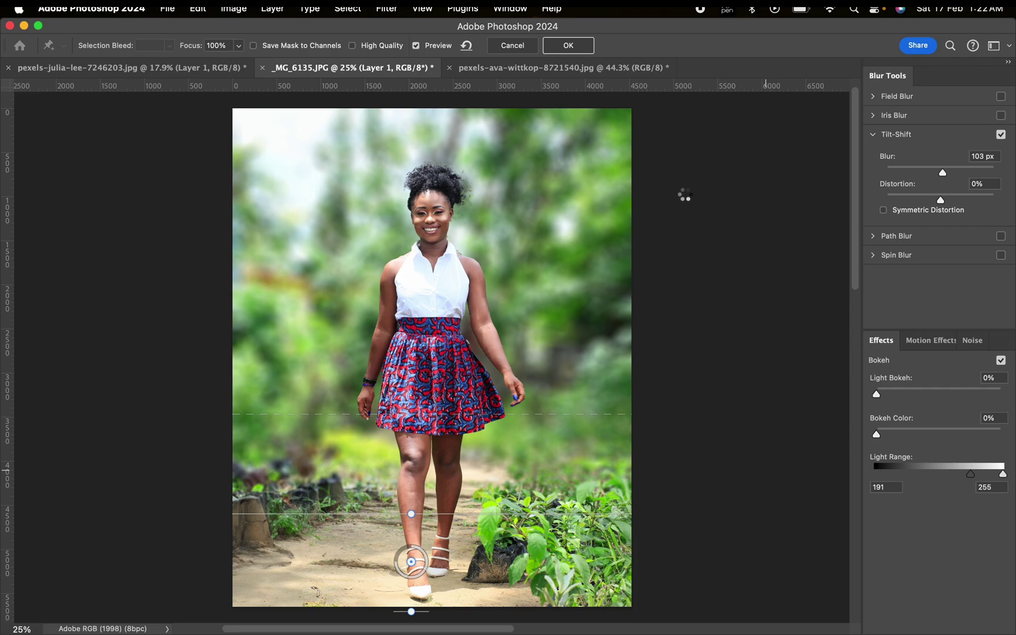
click(569, 46)
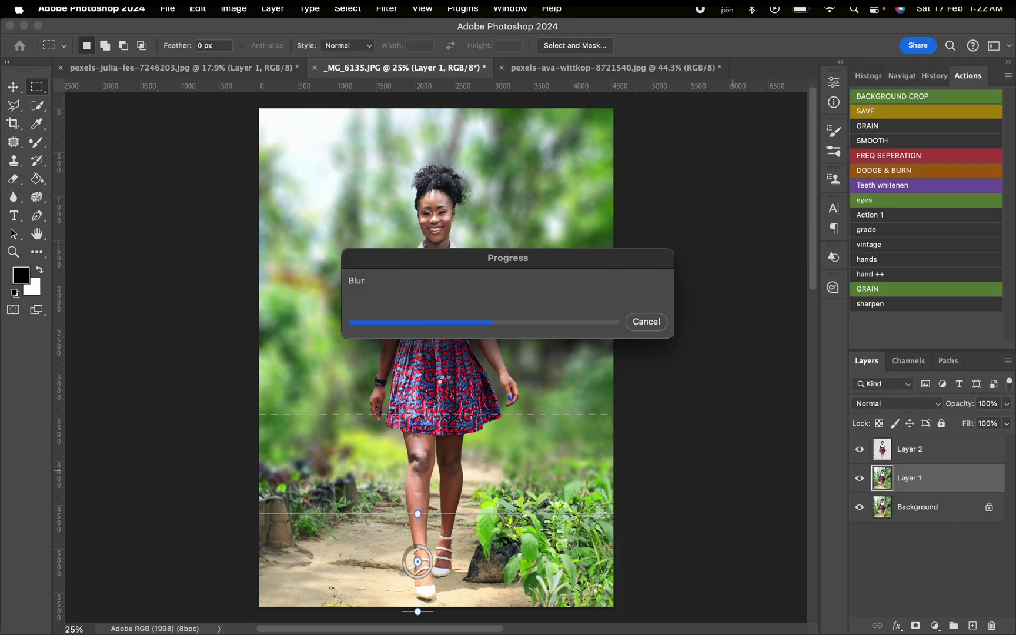
key(z)
scroll(447, 221, down, 3)
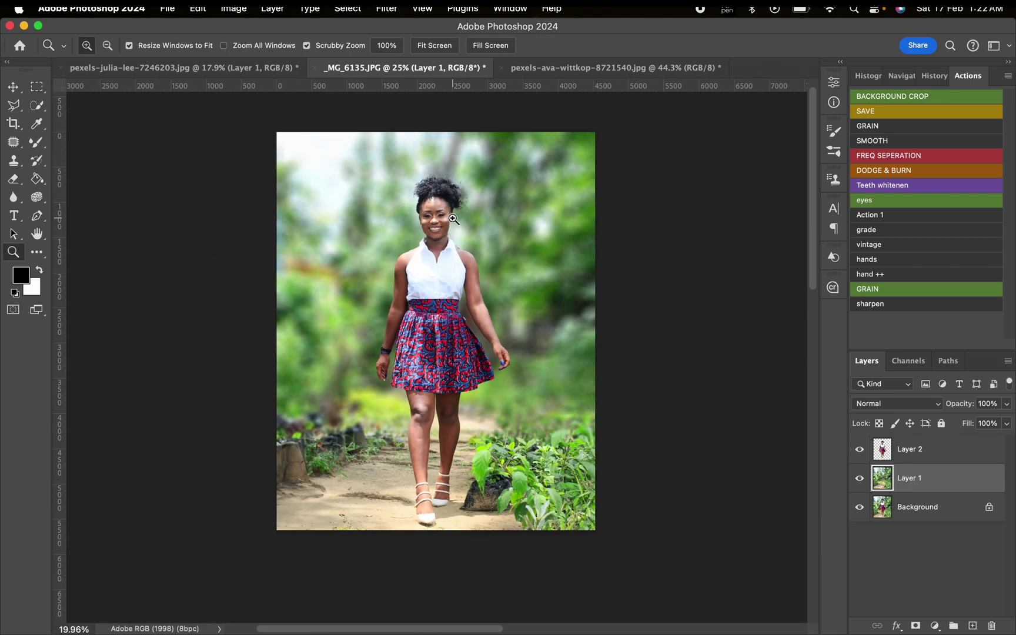
Step: Open Neural Filters on the pexels-ava-wittkop-8721540.jpg street portrait and turn on Depth Blur
scroll(453, 218, up, 2)
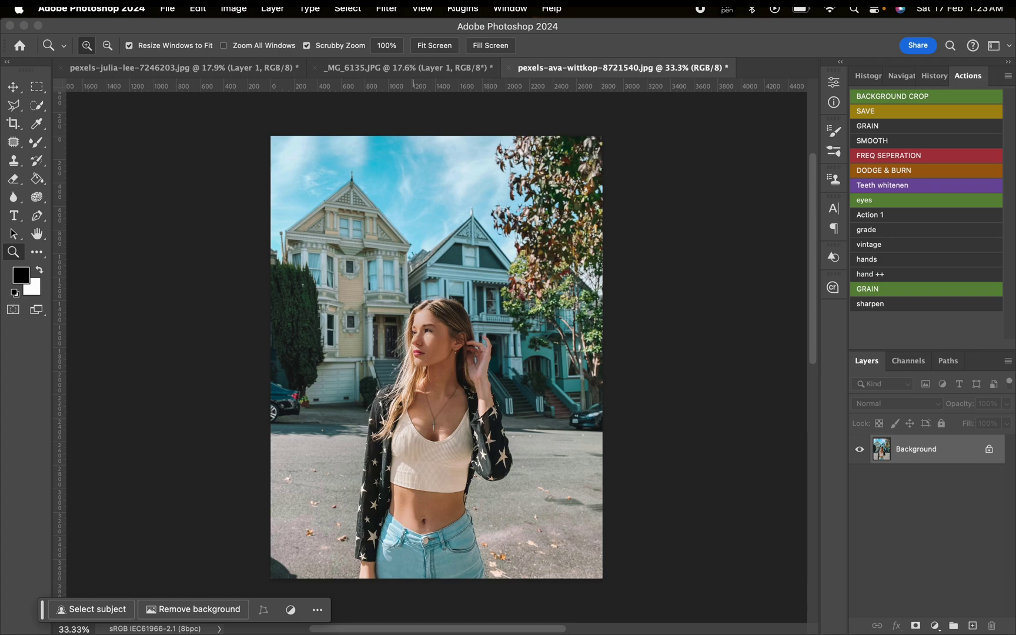
click(399, 9)
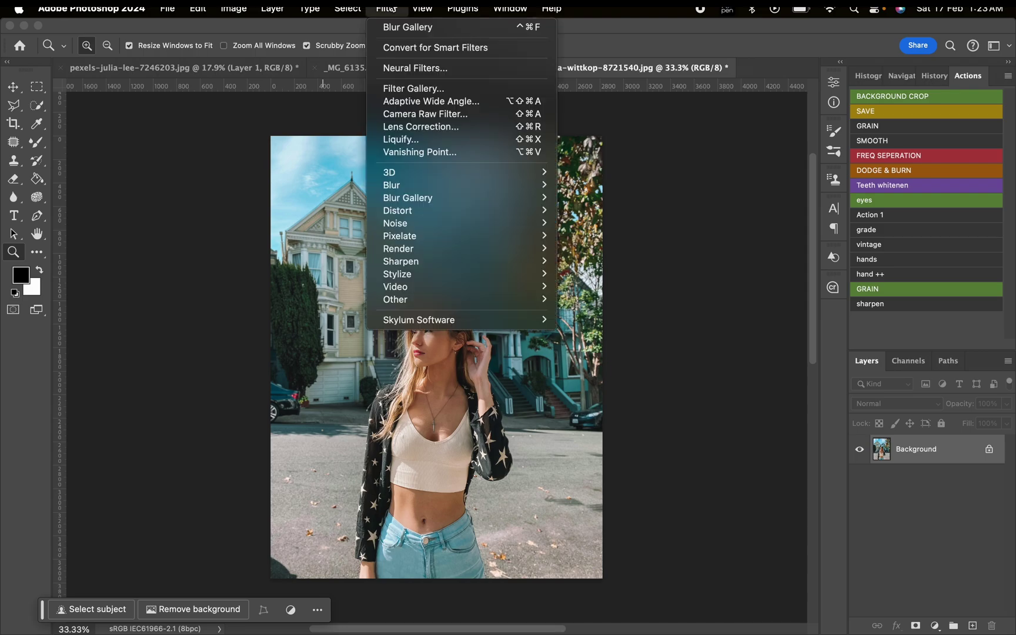
click(426, 69)
scroll(739, 265, down, 2)
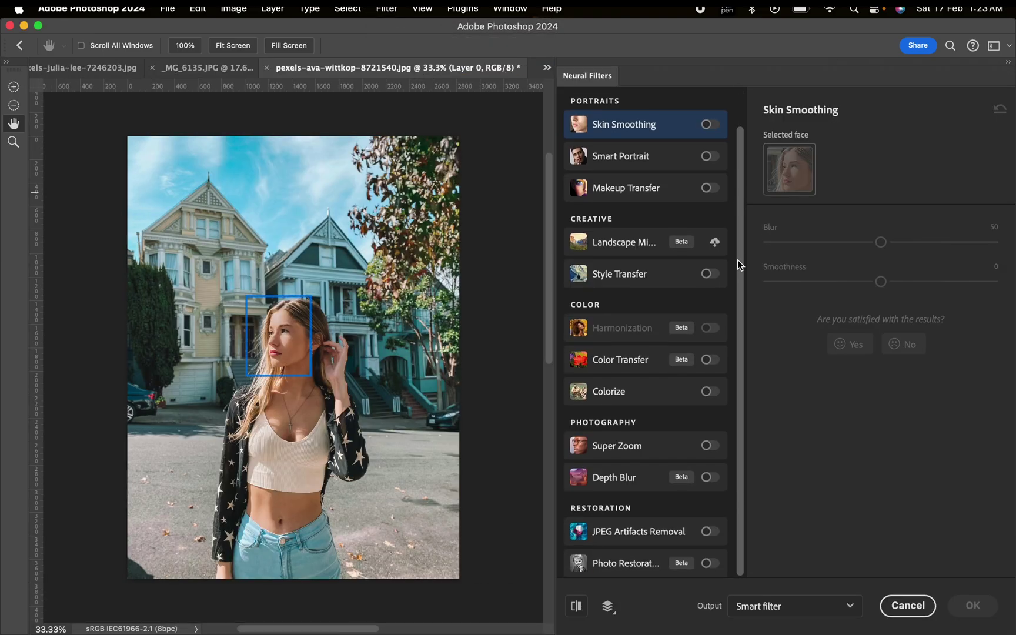
click(710, 477)
Step: Preview the depth map only, then return to the full-colour Depth Blur result at strength 76
scroll(870, 363, down, 1)
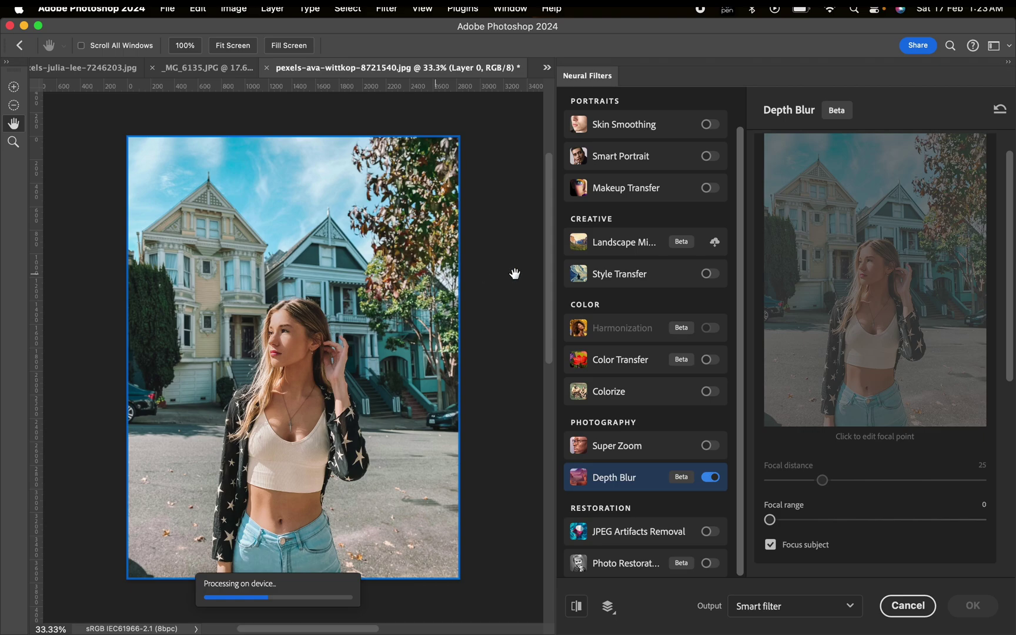
scroll(1013, 174, down, 5)
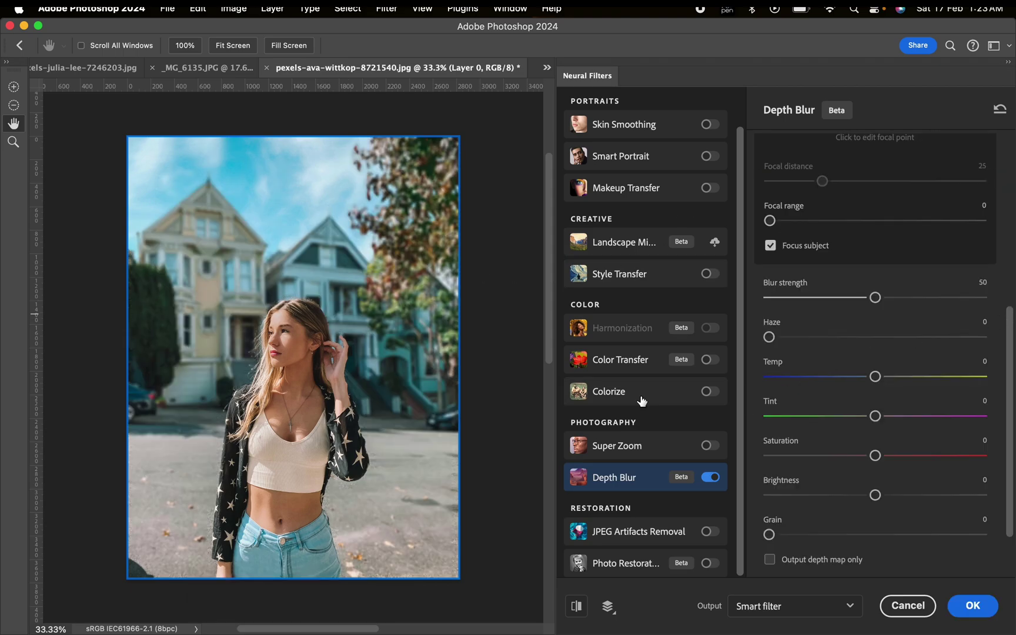
scroll(1008, 393, down, 2)
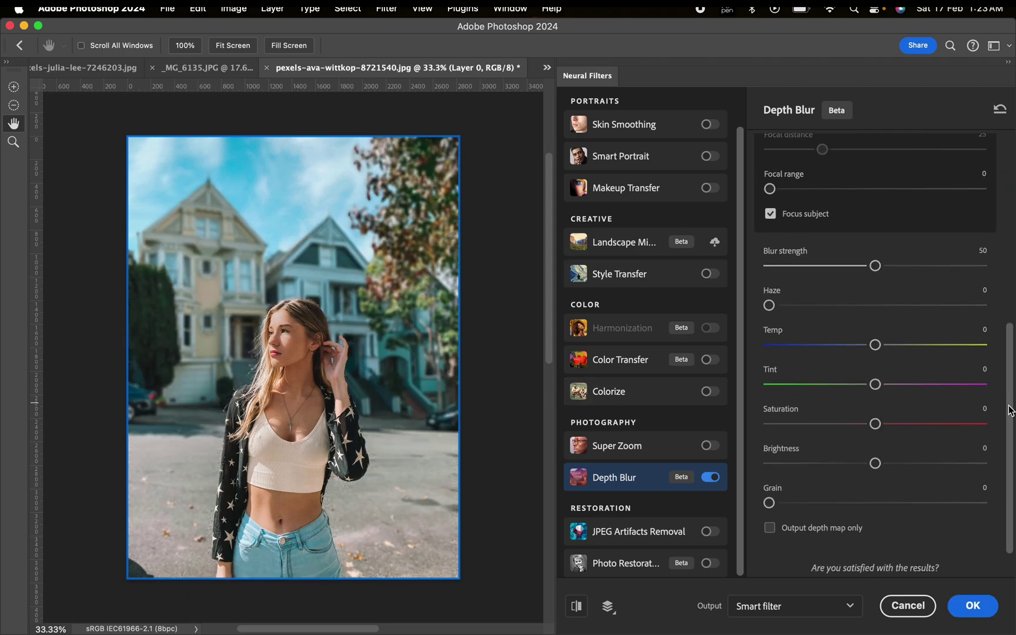
click(769, 515)
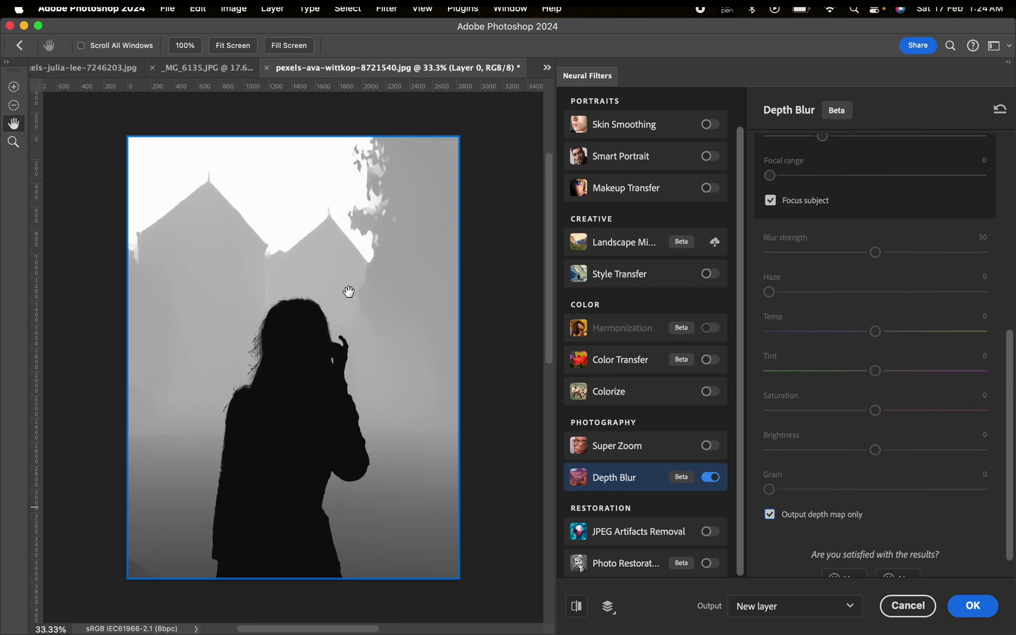
click(768, 515)
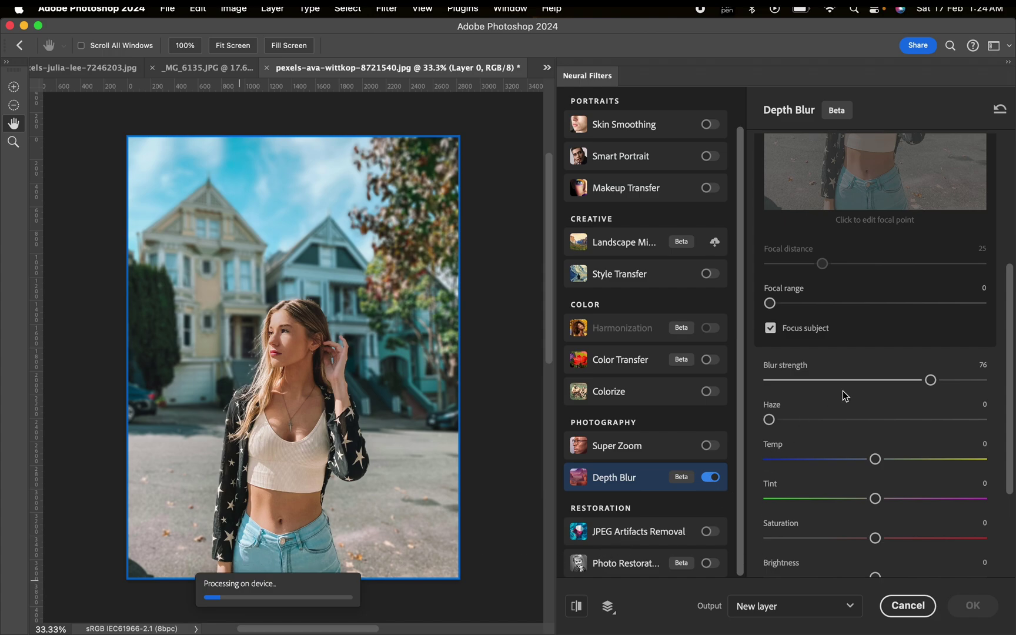
Step: Set Depth Blur Temp to -10 and Grain to 17, then view the original
scroll(1010, 315, down, 2)
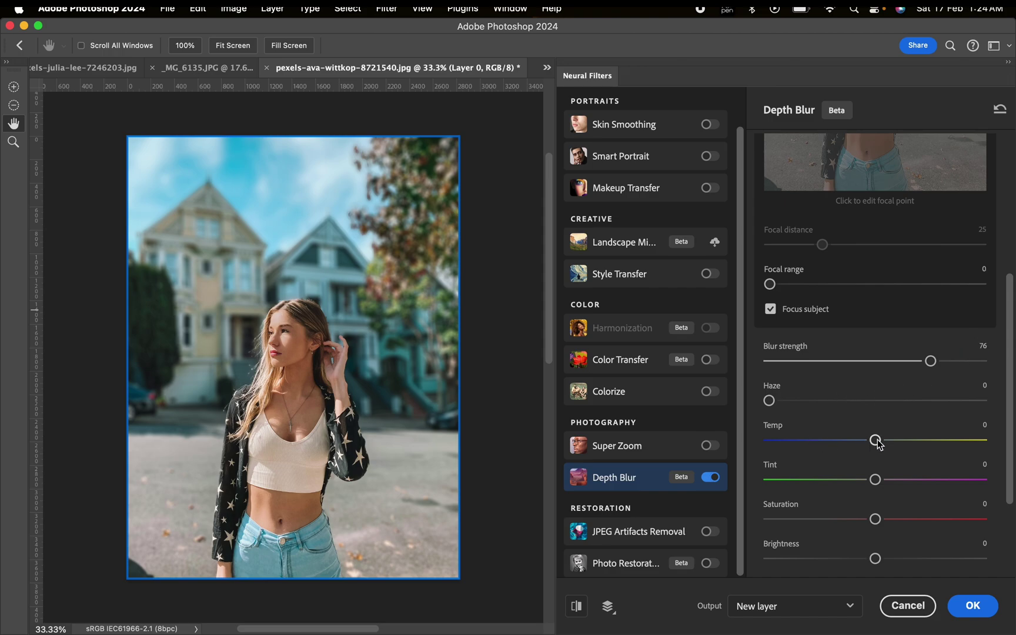
drag(875, 442, 859, 444)
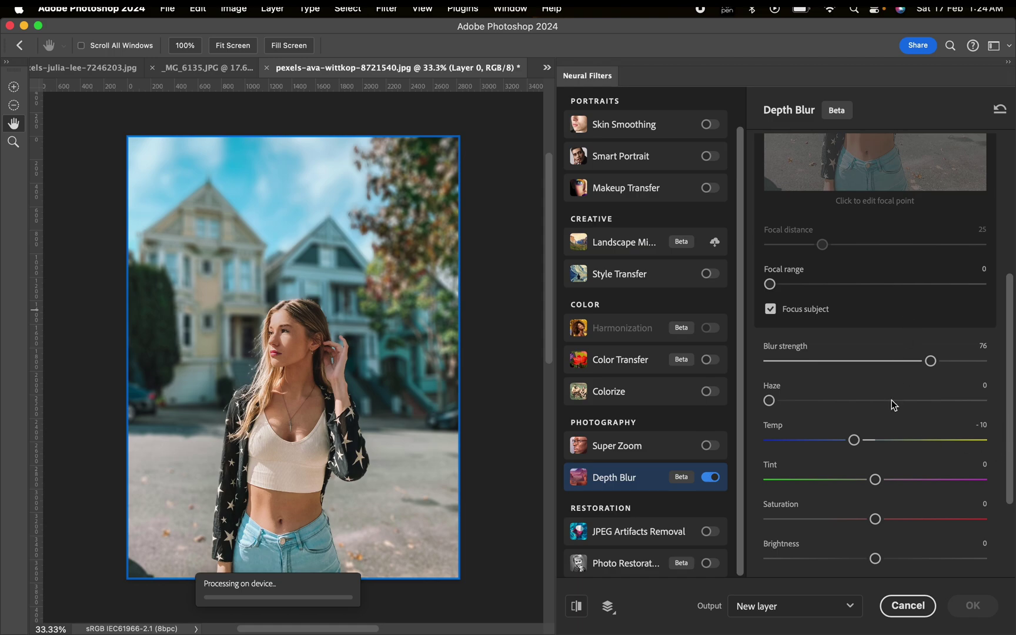
scroll(993, 344, down, 3)
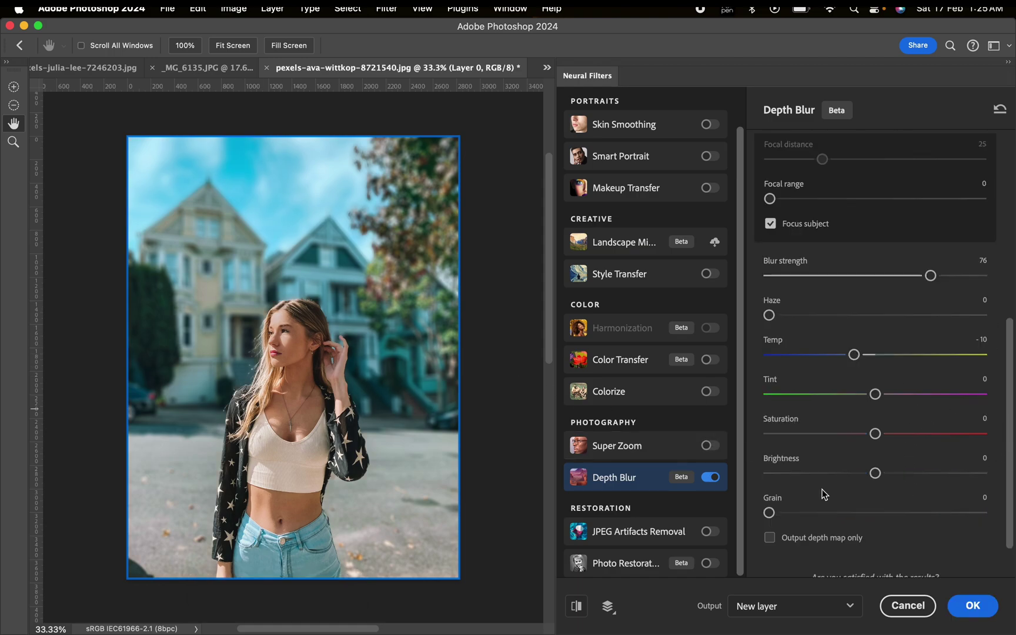
click(803, 513)
click(577, 607)
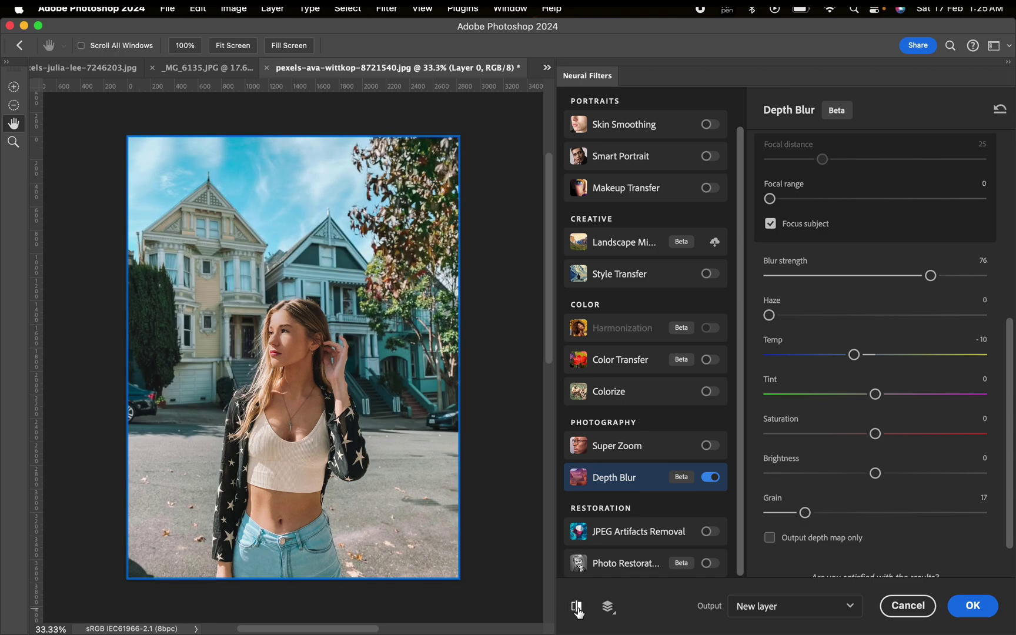
Step: Compare the original and depth-blurred versions, then apply the blur as Layer 1
click(576, 607)
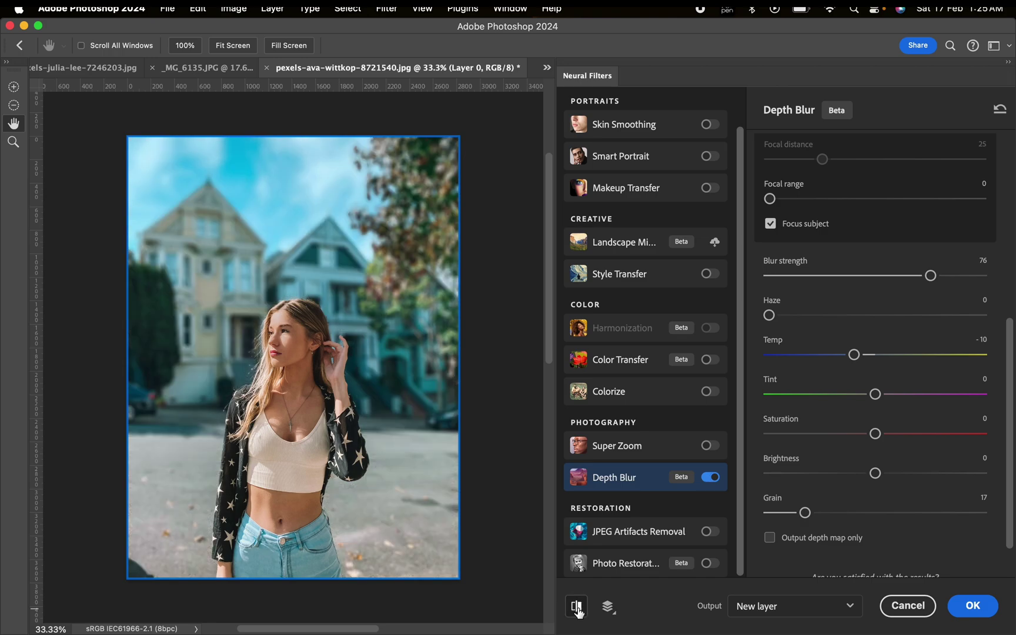
click(576, 607)
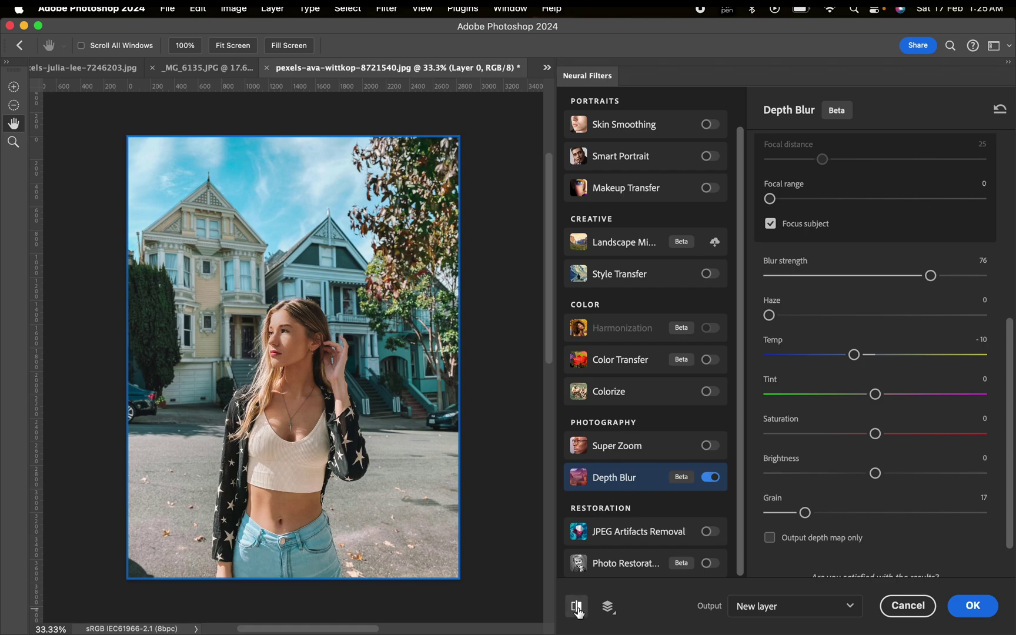
click(577, 608)
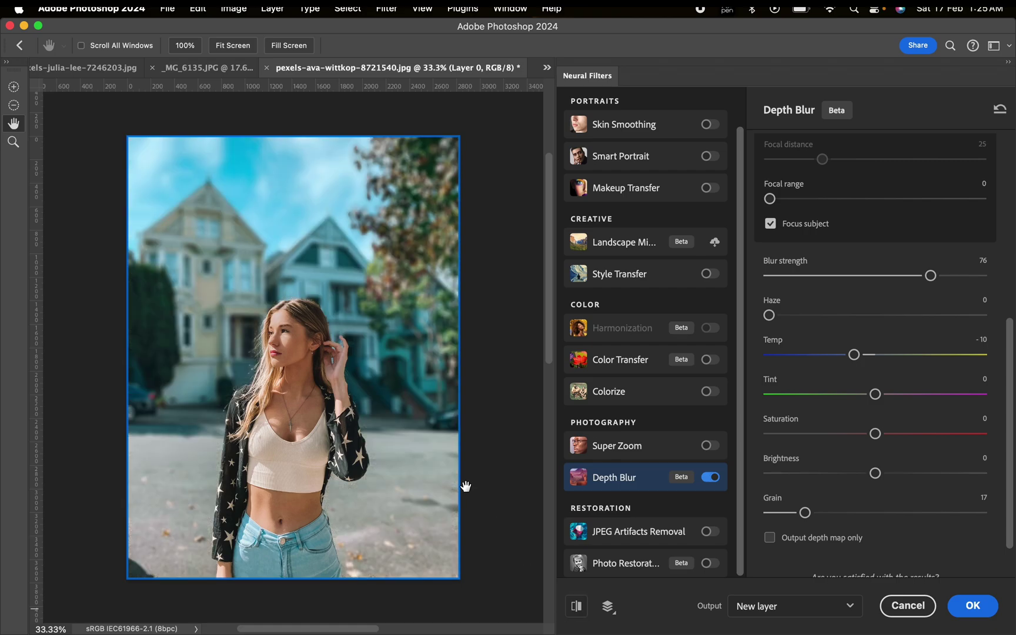
click(973, 606)
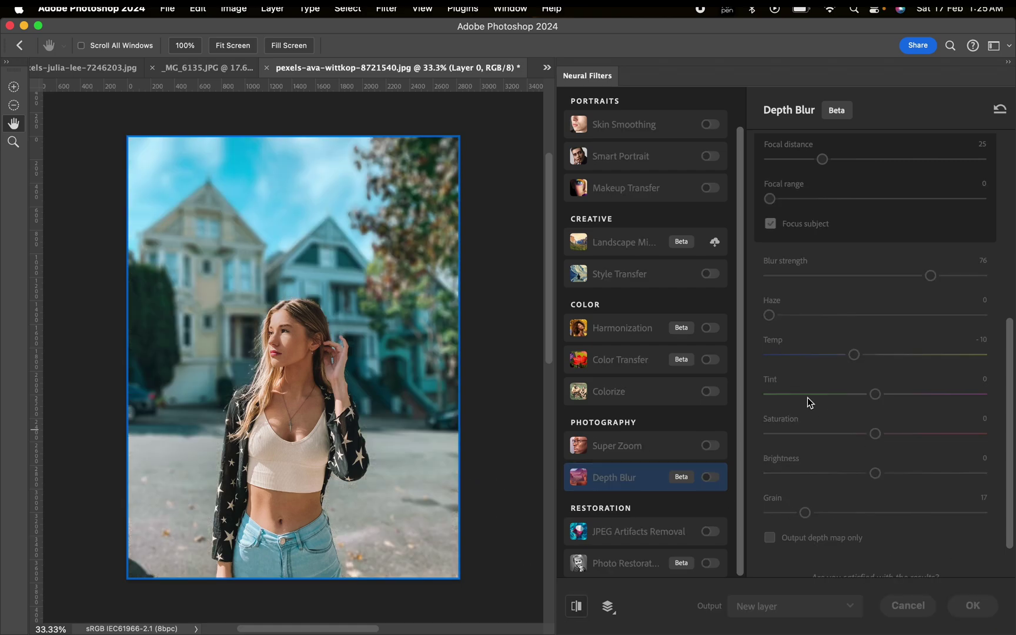